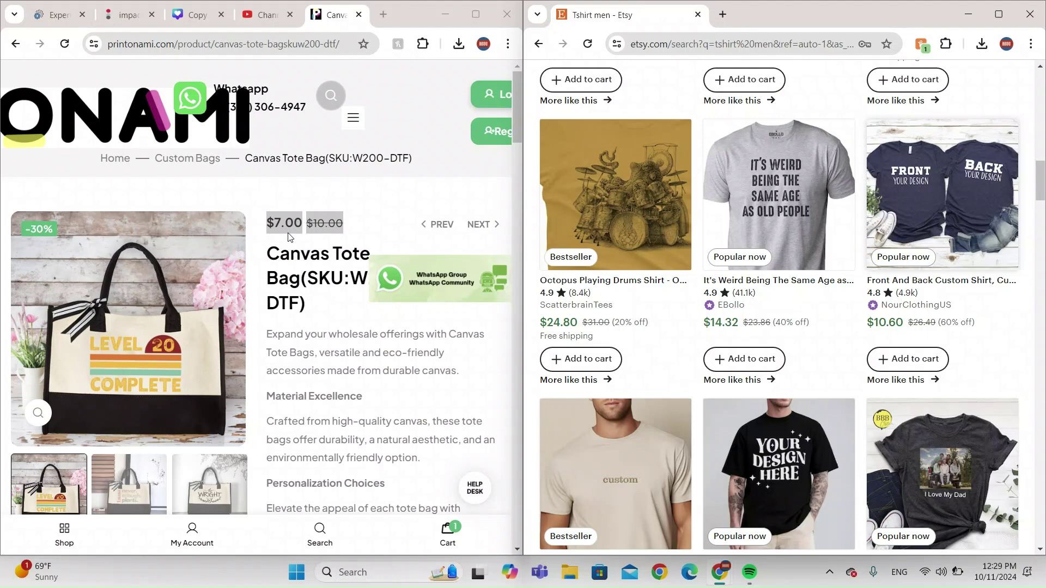
Scroll through the Etsy results and select the Canvas Tote Bag product title.
{"action": "scroll", "coordinate": [693, 341], "scroll_direction": "down", "scroll_amount": 15}
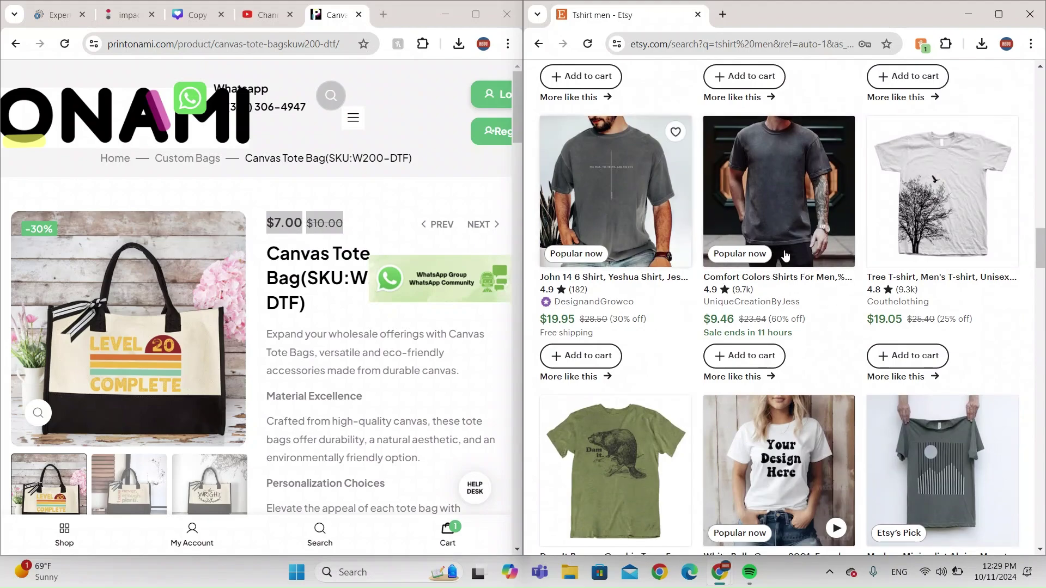
{"action": "scroll", "coordinate": [795, 240], "scroll_direction": "down", "scroll_amount": 15}
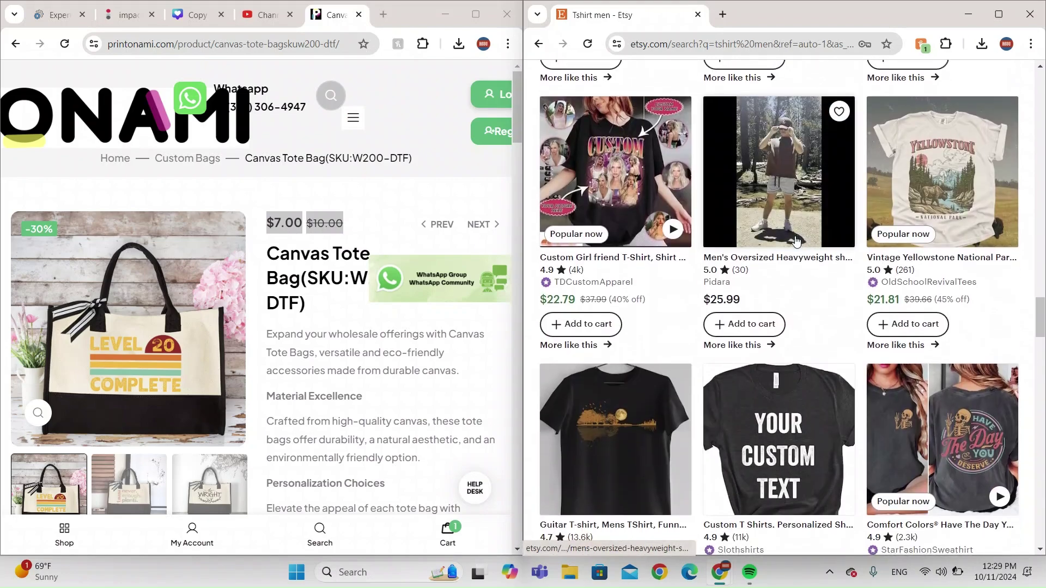
{"action": "scroll", "coordinate": [795, 240], "scroll_direction": "down", "scroll_amount": 10}
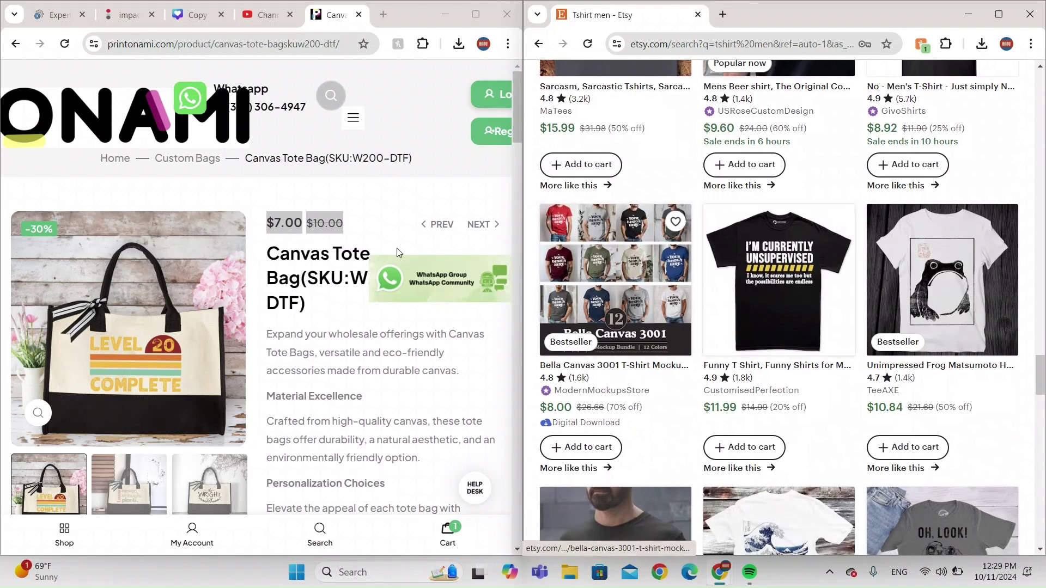
{"action": "triple_click", "coordinate": [286, 239]}
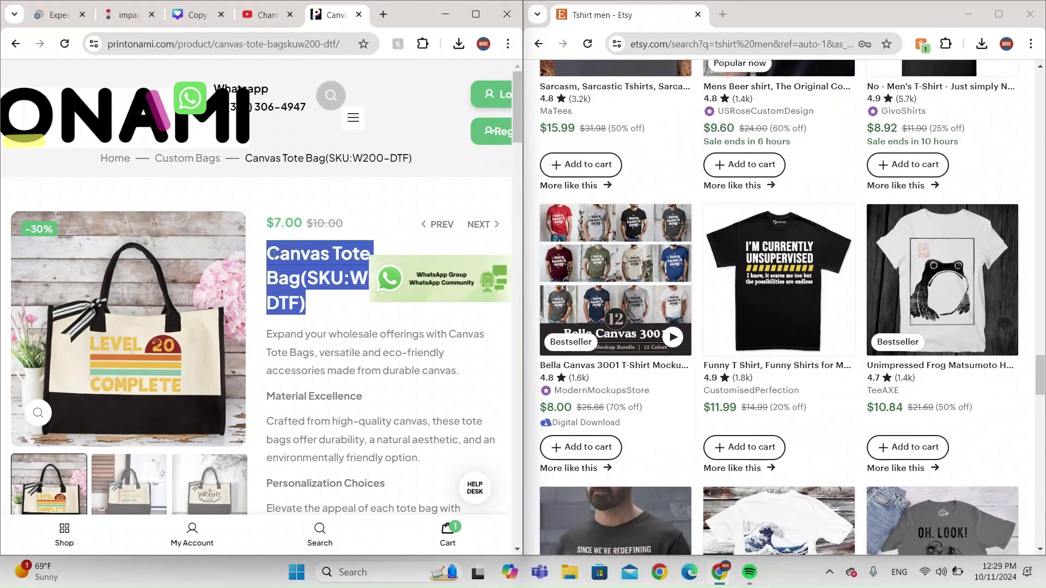
{"action": "scroll", "coordinate": [854, 393], "scroll_direction": "down", "scroll_amount": 5}
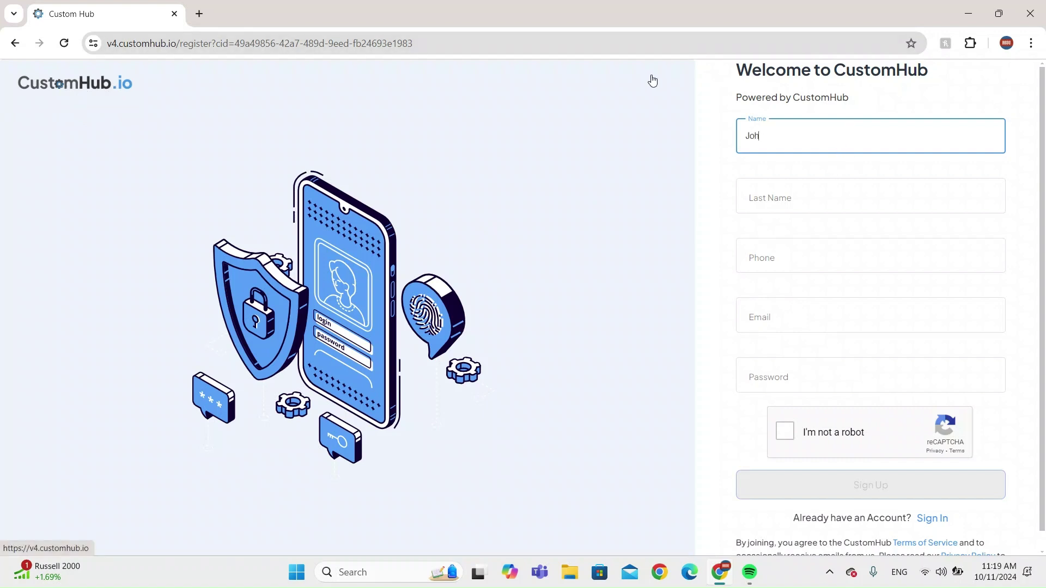
Fill in the last name and phone number fields of the sign-up form.
{"action": "left_click", "coordinate": [847, 196]}
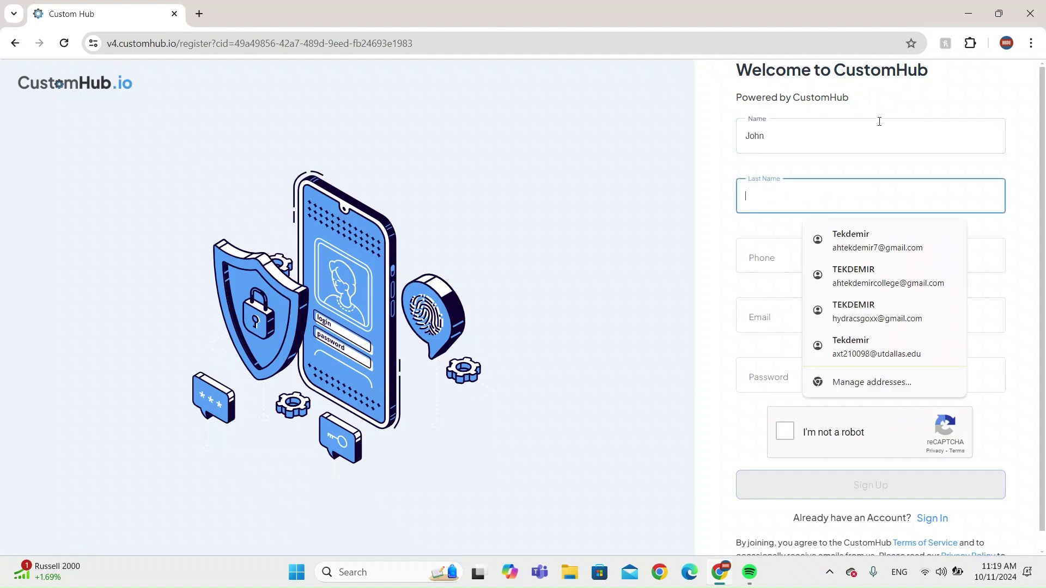
{"action": "left_click", "coordinate": [818, 196]}
{"action": "type", "text": "Mike"}
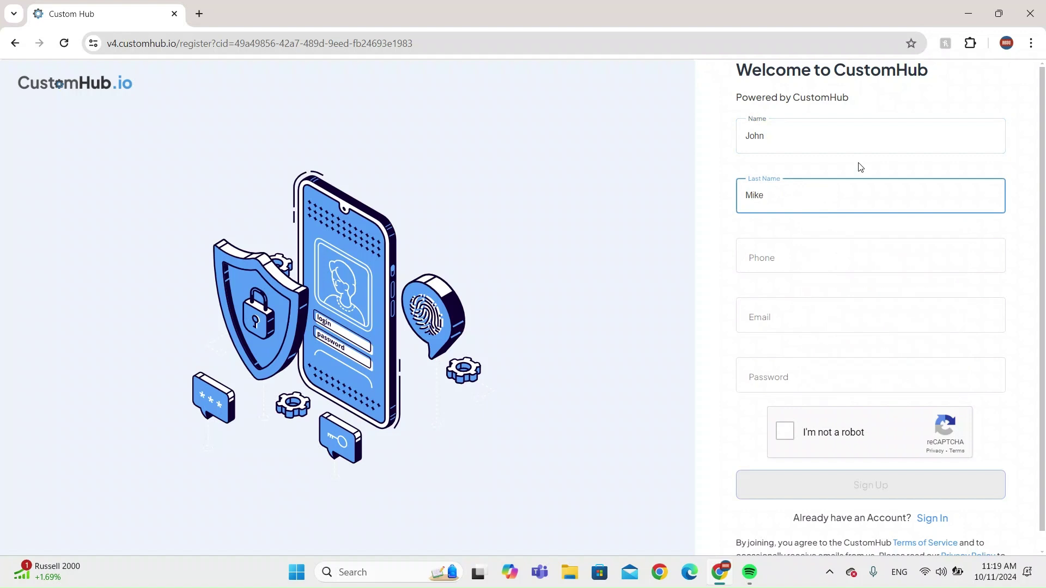
{"action": "left_click", "coordinate": [769, 260]}
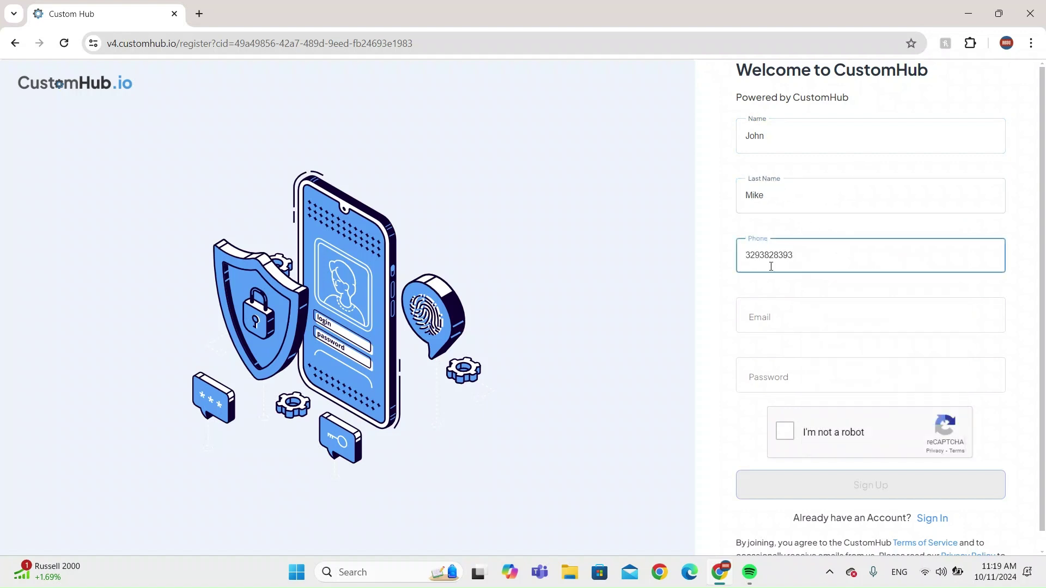
Enter the e-mail address and account password, pass the reCAPTCHA check, and submit the registration.
{"action": "left_click", "coordinate": [775, 317]}
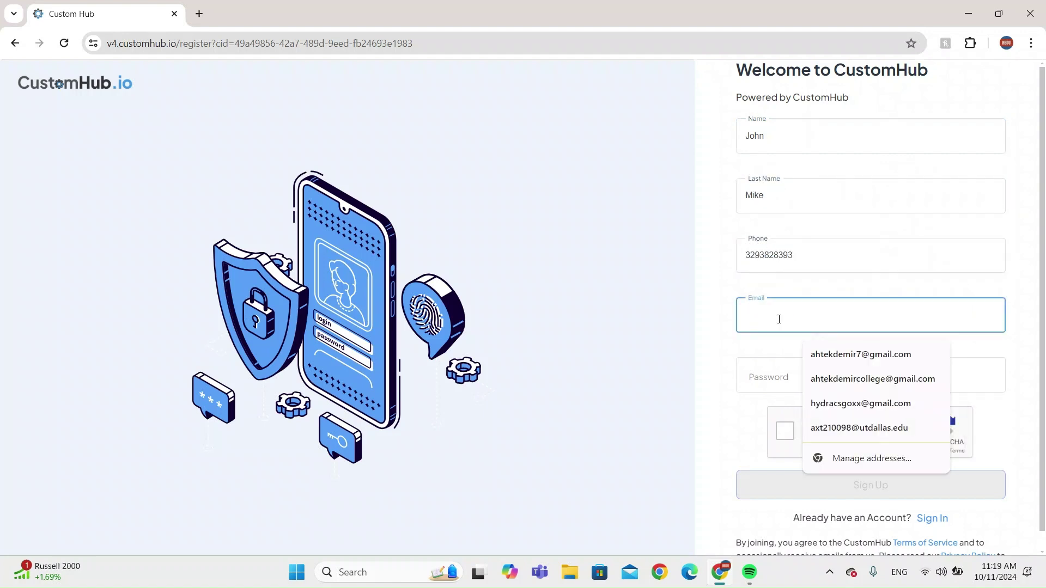
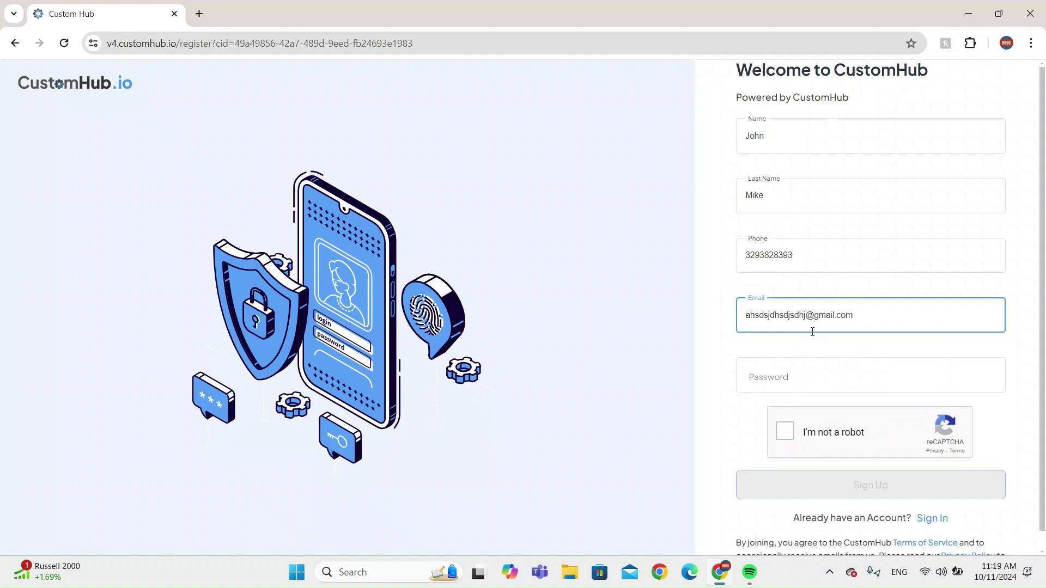
{"action": "left_click", "coordinate": [773, 381]}
{"action": "type", "text": "•••••••"}
{"action": "key", "text": "BackSpace"}
{"action": "key", "text": "BackSpace"}
{"action": "key", "text": "BackSpace"}
{"action": "key", "text": "BackSpace"}
{"action": "key", "text": "BackSpace"}
{"action": "key", "text": "BackSpace"}
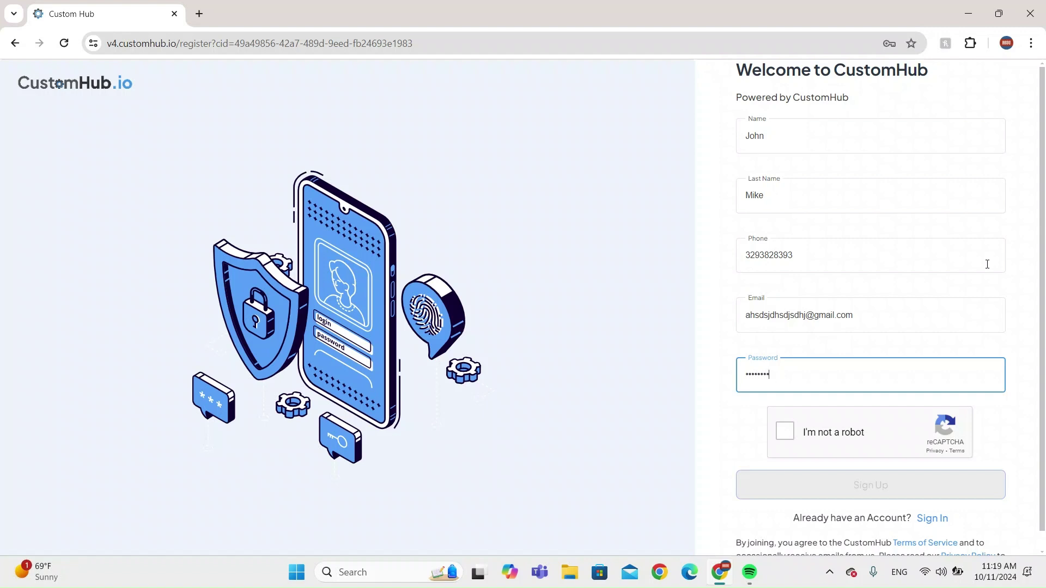
{"action": "left_click", "coordinate": [785, 433]}
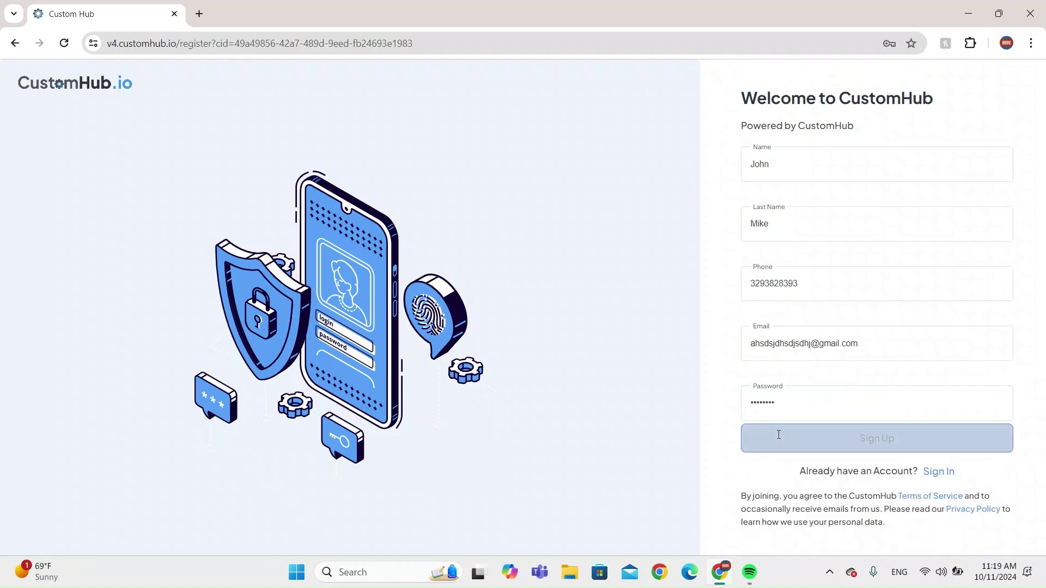
{"action": "left_click", "coordinate": [812, 446]}
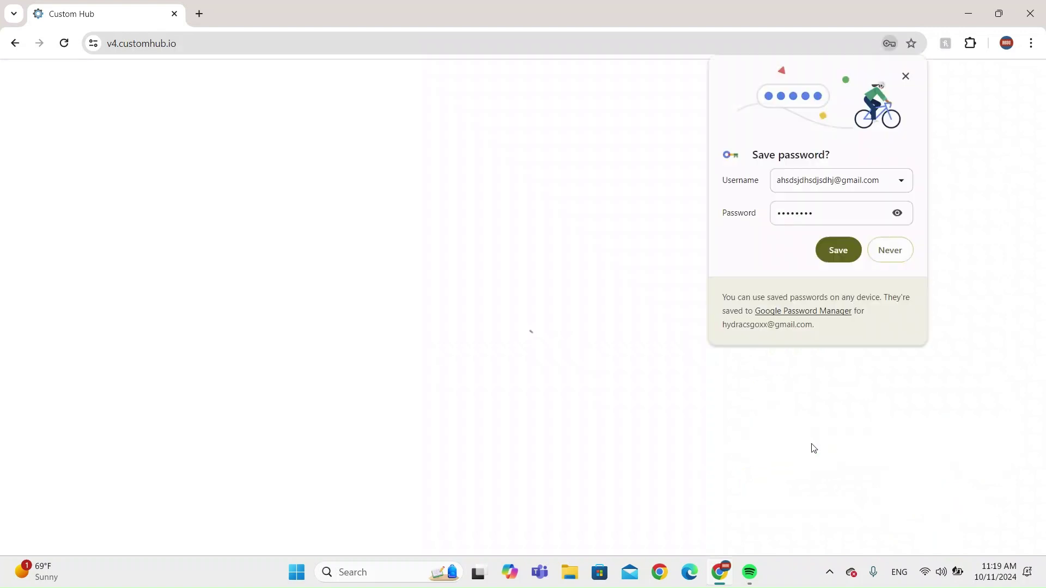
Decline saving the password, then review Your Orders, Shipped, Cancelled, and Invoice & Payments.
{"action": "left_click", "coordinate": [886, 257]}
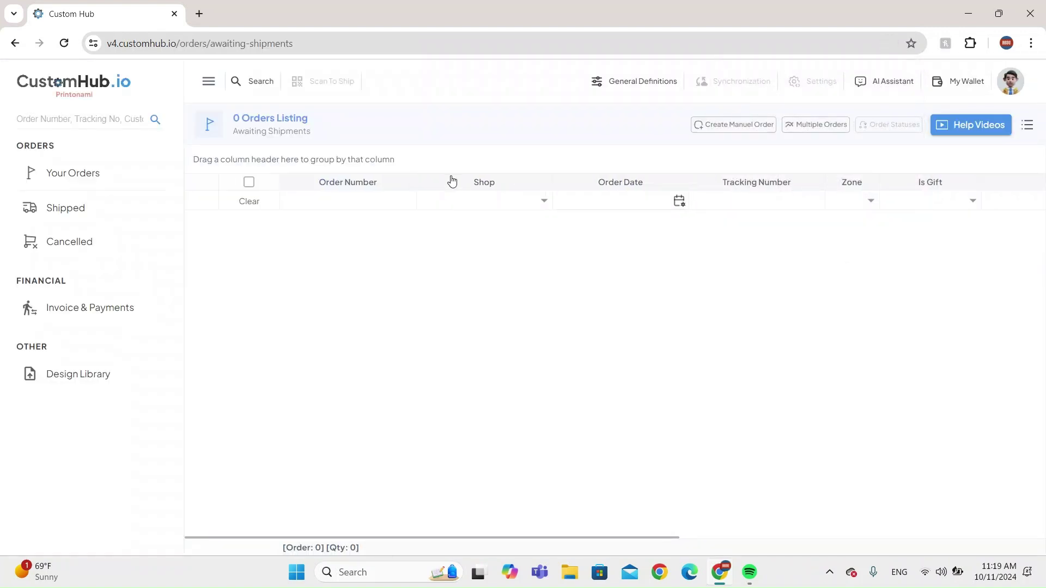
{"action": "left_click", "coordinate": [81, 175]}
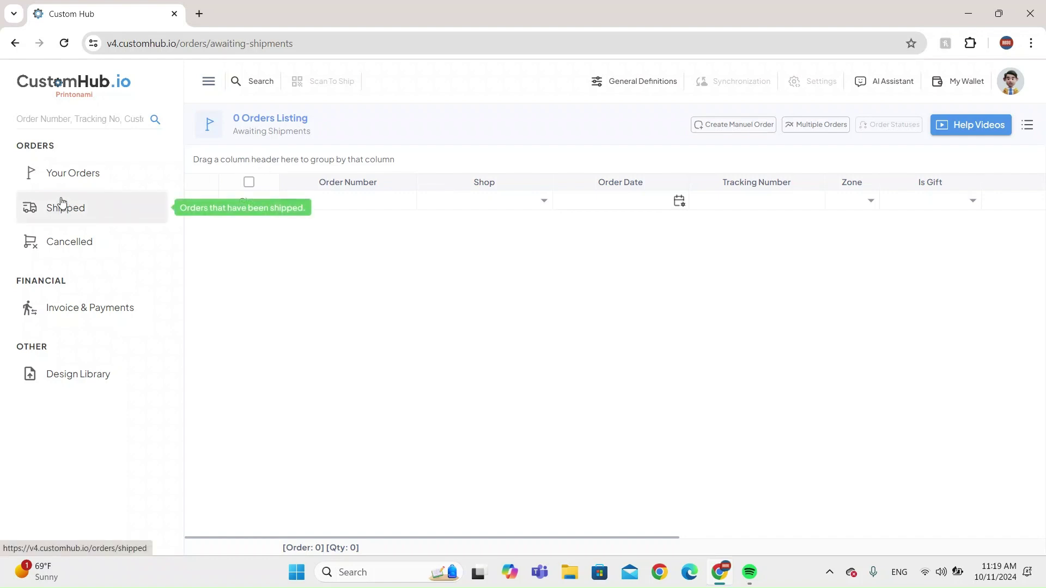
{"action": "left_click", "coordinate": [44, 211]}
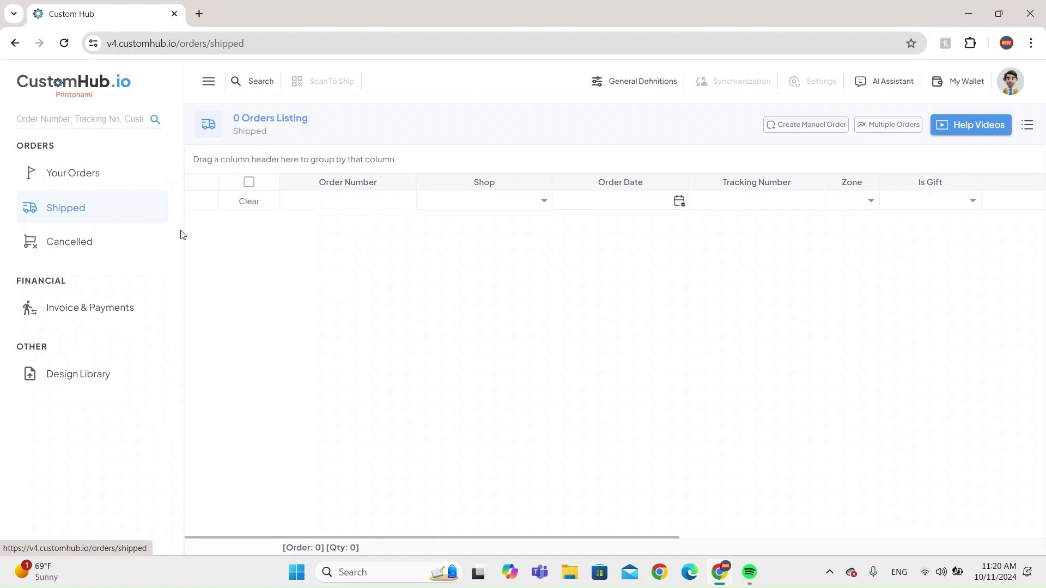
{"action": "left_click", "coordinate": [76, 245]}
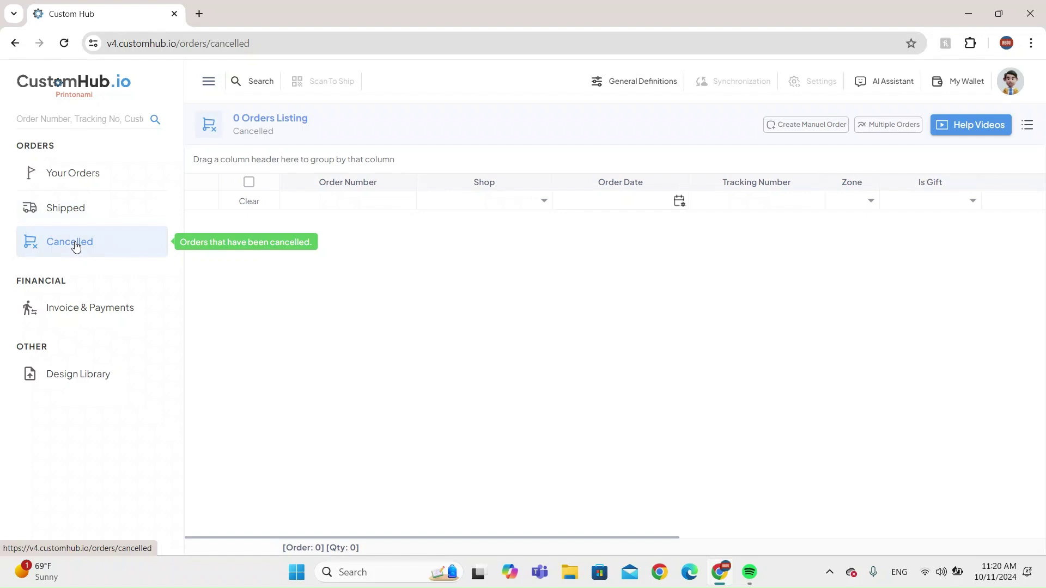
{"action": "left_click", "coordinate": [88, 303]}
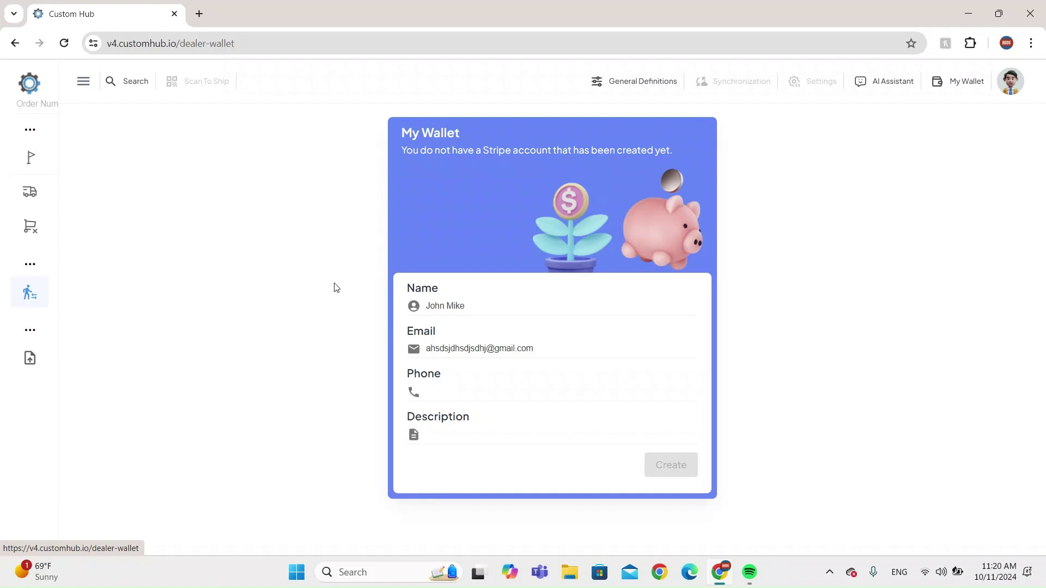
Create the Stripe wallet account with a phone number and description 'a'.
{"action": "left_click", "coordinate": [497, 384]}
{"action": "key", "text": "Down"}
{"action": "key", "text": "Down"}
{"action": "key", "text": "Down"}
{"action": "key", "text": "Down"}
{"action": "key", "text": "Down"}
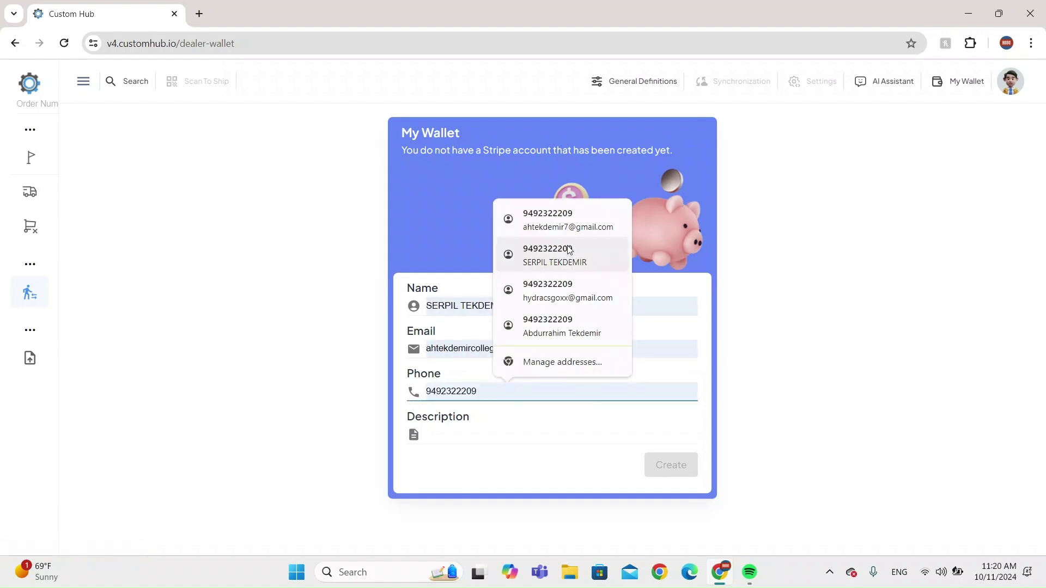
{"action": "type", "text": "4343434343"}
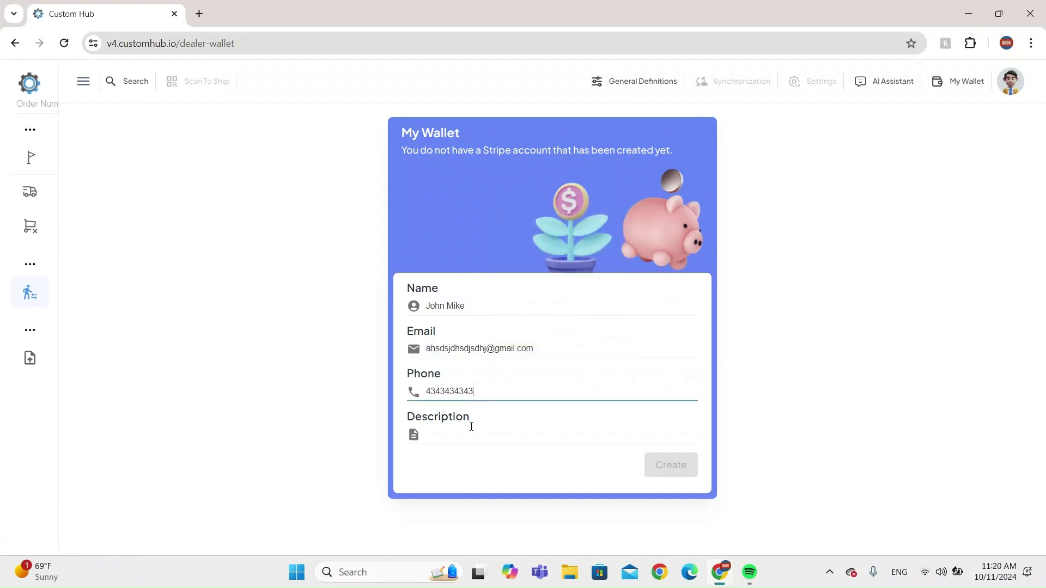
{"action": "left_click", "coordinate": [470, 430]}
{"action": "type", "text": "asddasd"}
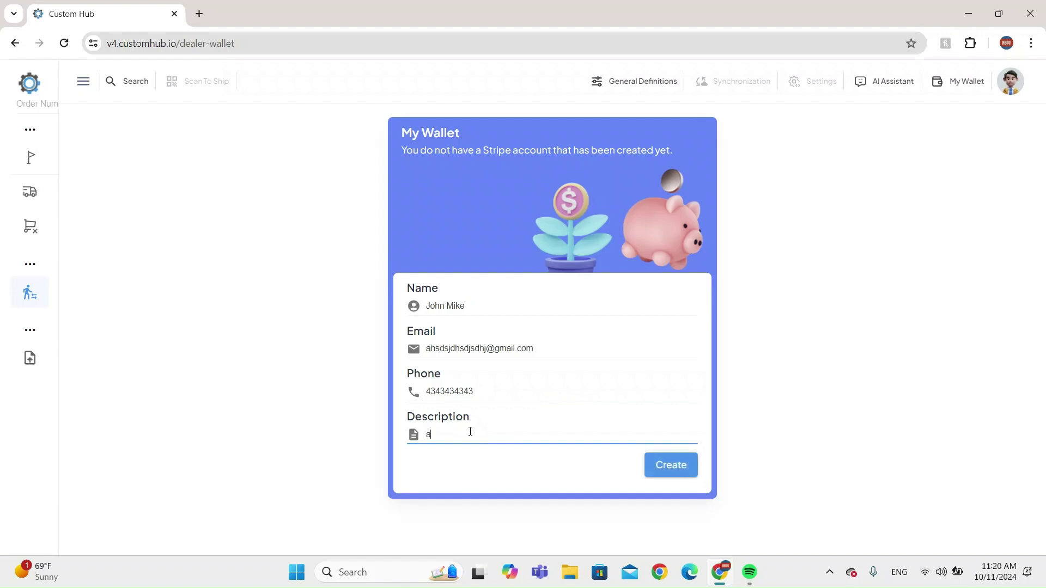
{"action": "left_click", "coordinate": [664, 466]}
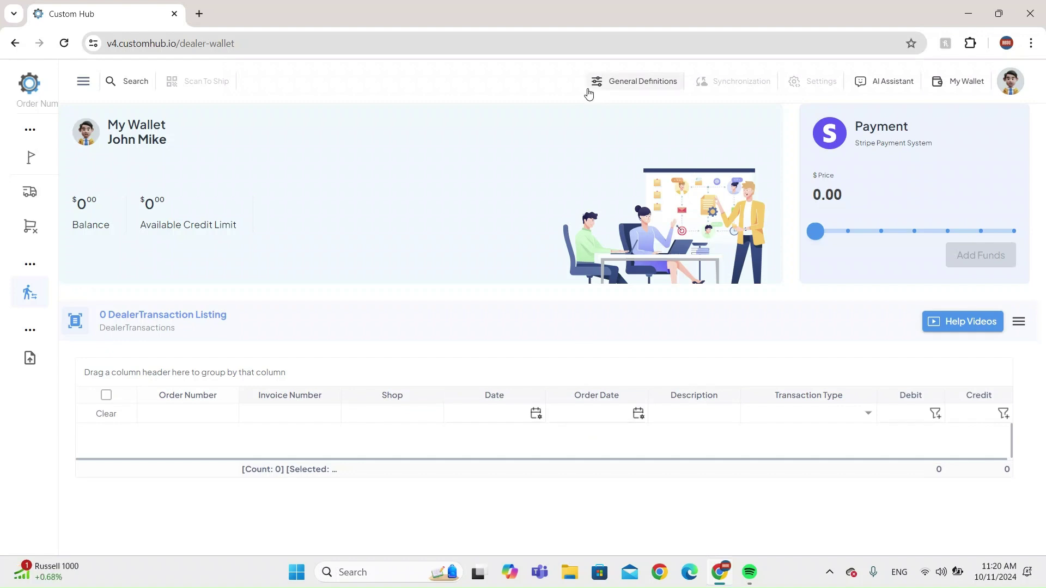
Enter a 20.00 payment amount, then go to the Drop Ship Orders list.
{"action": "left_click", "coordinate": [822, 195]}
{"action": "key", "text": "BackSpace"}
{"action": "type", "text": "20"}
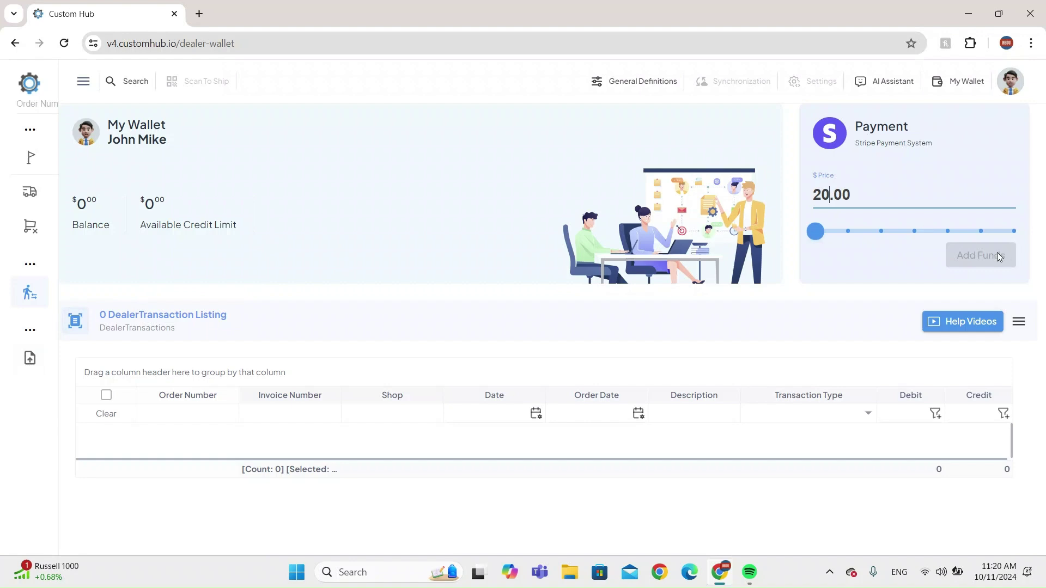
{"action": "left_click", "coordinate": [892, 247]}
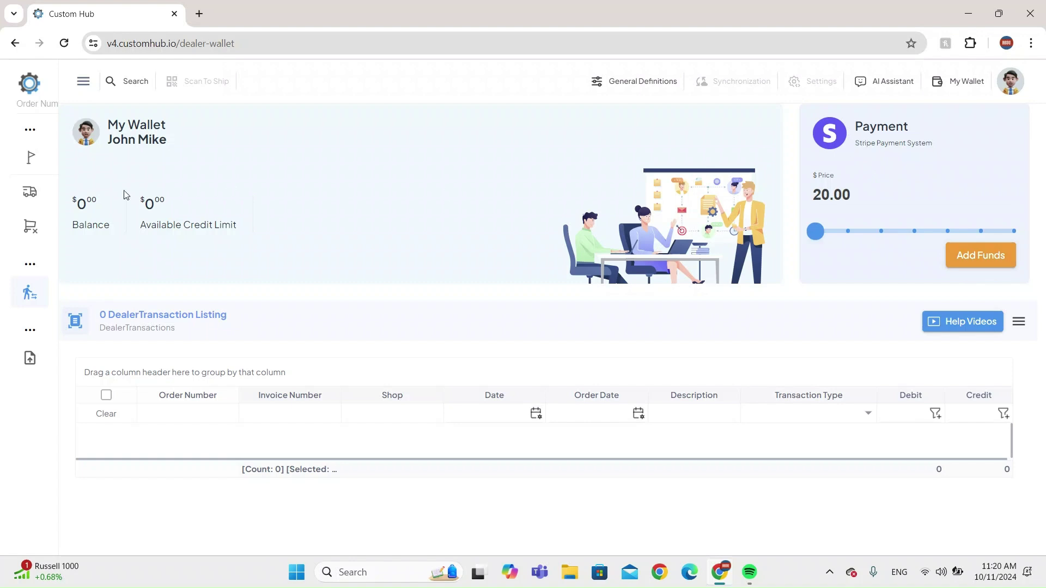
{"action": "double_click", "coordinate": [76, 201]}
{"action": "left_click", "coordinate": [89, 192]}
{"action": "left_click", "coordinate": [29, 162]}
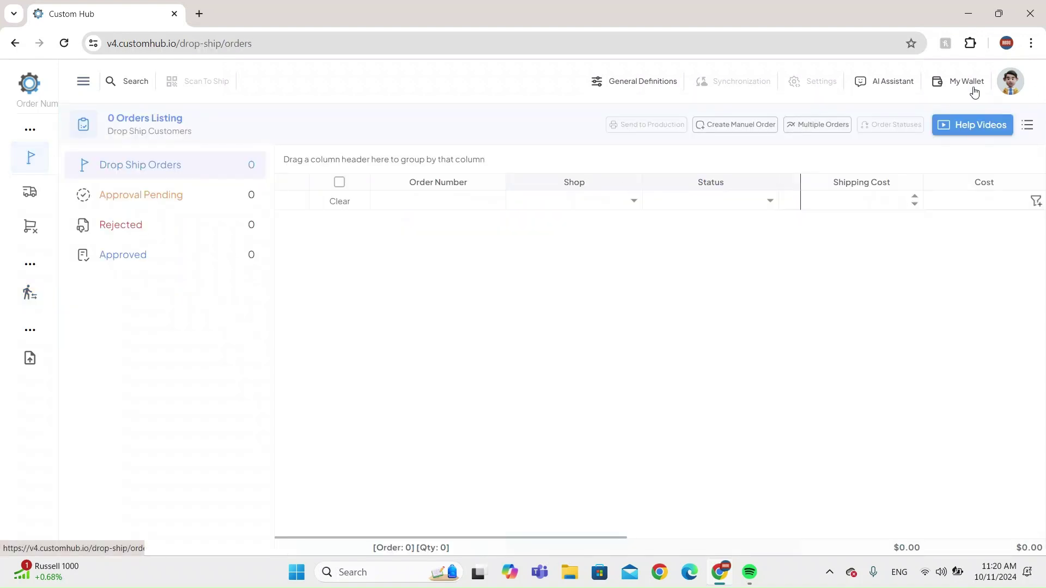
Look through the Drop Ship Orders help videos and documentation, then close the help window.
{"action": "left_click", "coordinate": [960, 128]}
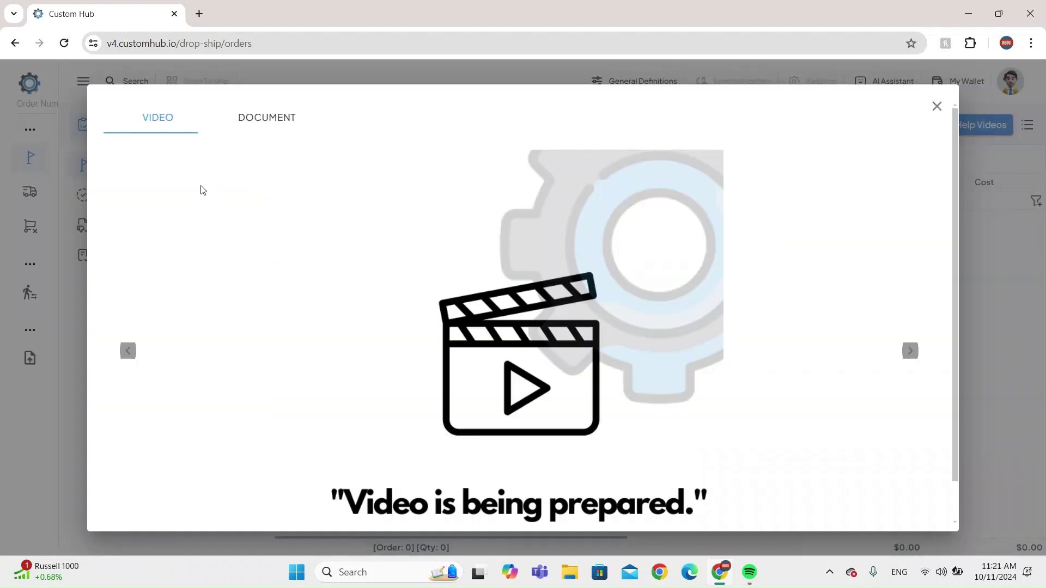
{"action": "left_click", "coordinate": [250, 127]}
{"action": "left_click", "coordinate": [147, 131]}
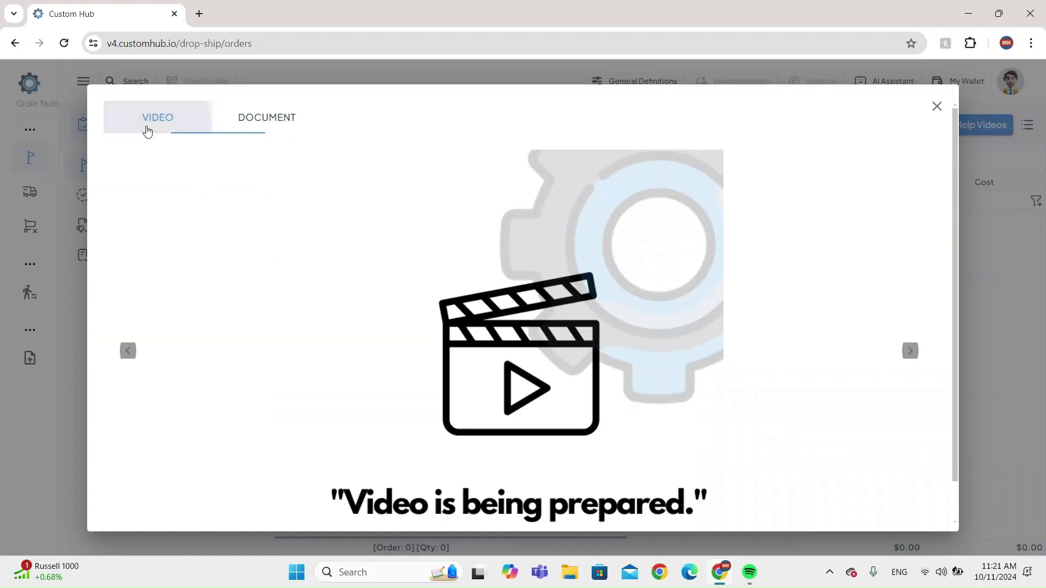
{"action": "left_click", "coordinate": [902, 349]}
{"action": "left_click", "coordinate": [910, 350]}
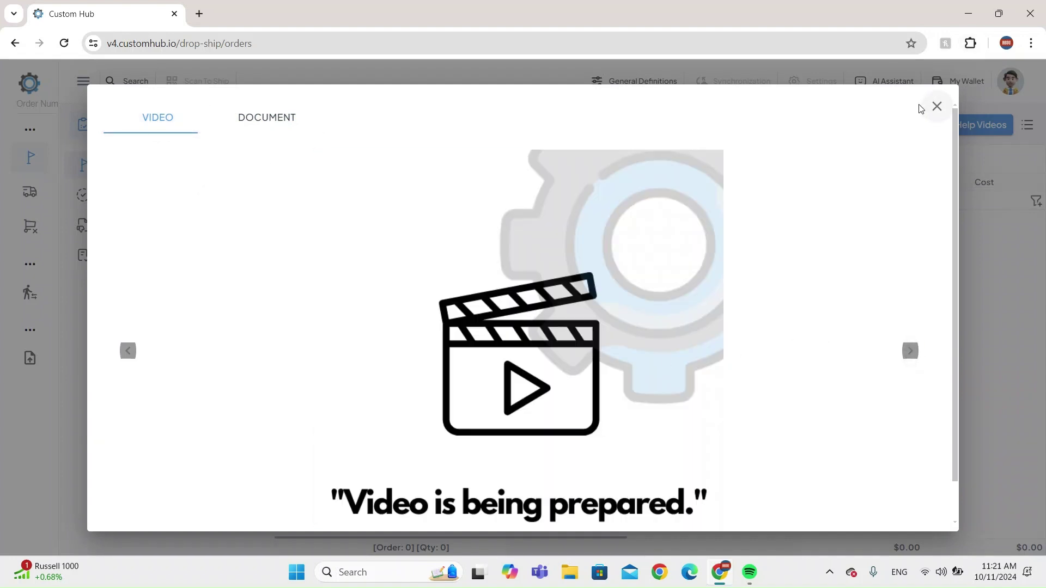
{"action": "left_click", "coordinate": [937, 106]}
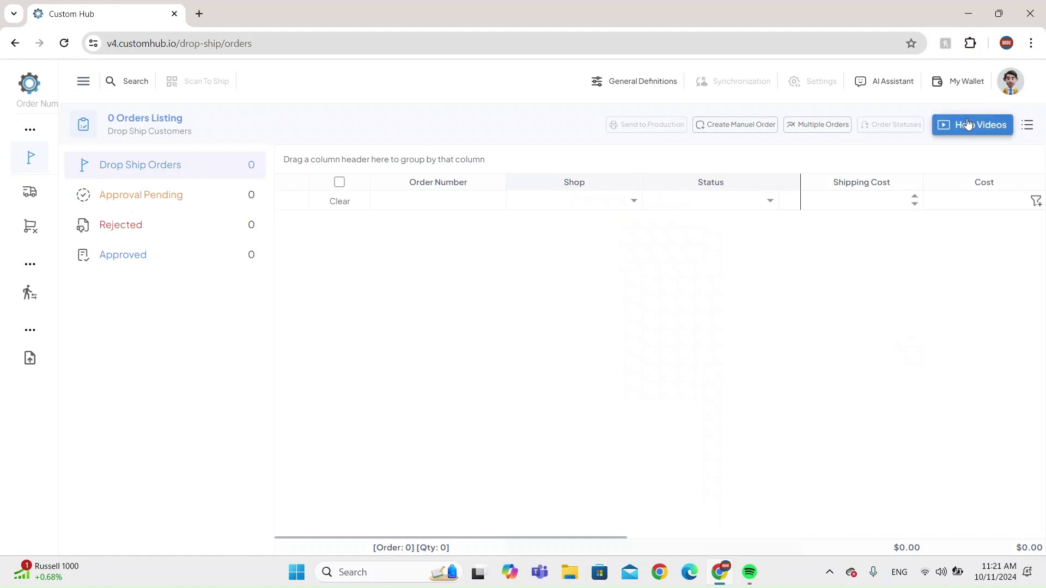
{"action": "scroll", "coordinate": [959, 136], "scroll_direction": "up", "scroll_amount": 5}
{"action": "scroll", "coordinate": [958, 136], "scroll_direction": "down", "scroll_amount": 5}
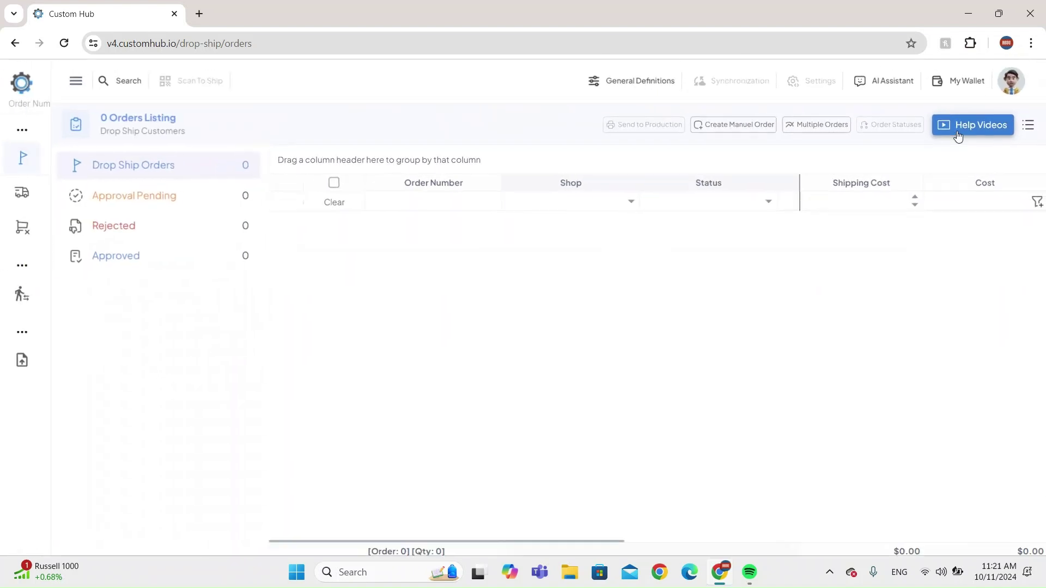
Load YouTube in a new browser tab.
{"action": "left_click", "coordinate": [199, 14]}
{"action": "type", "text": "y"}
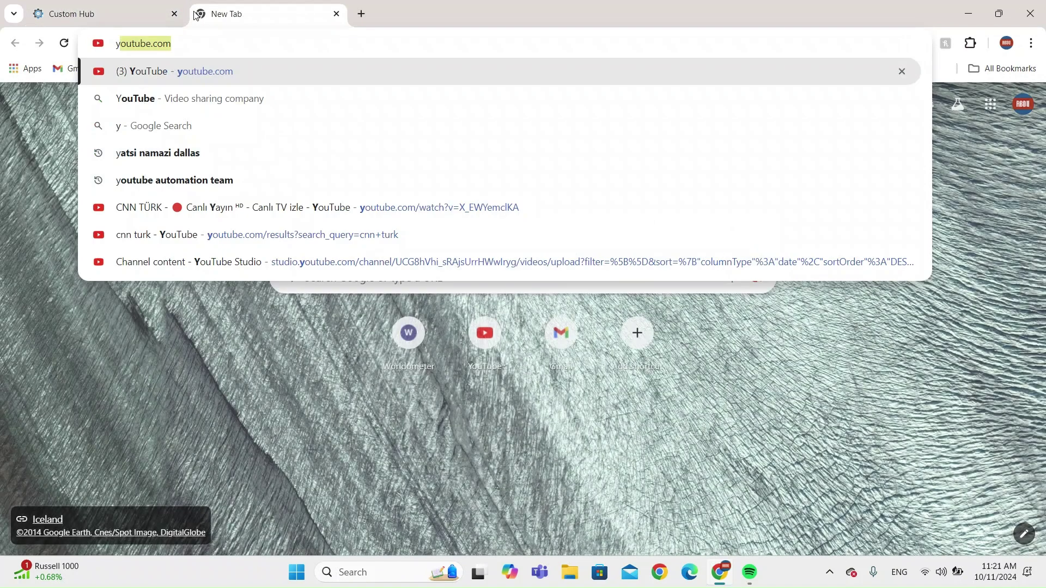
{"action": "key", "text": "Return"}
{"action": "left_click", "coordinate": [117, 12]}
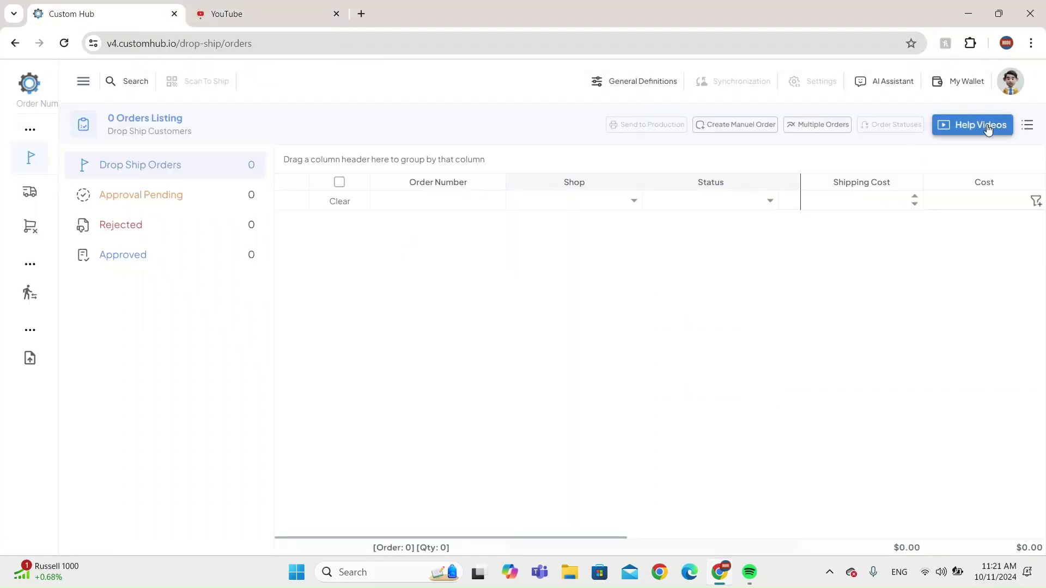
{"action": "left_click", "coordinate": [287, 6]}
Search YouTube for 'printonami' and browse the Printonami channel's Videos list.
{"action": "left_click", "coordinate": [424, 83]}
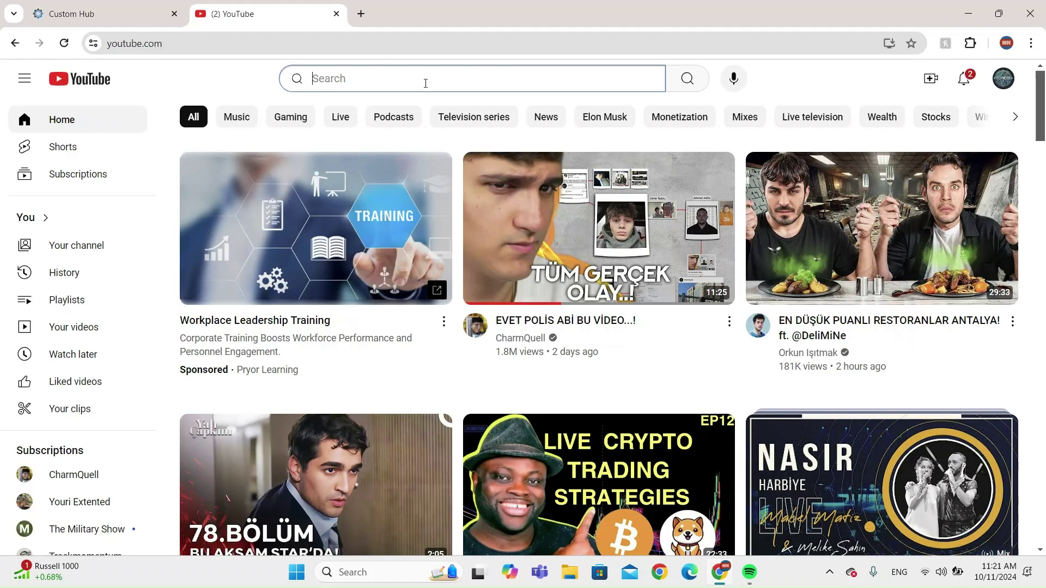
{"action": "type", "text": "printonami"}
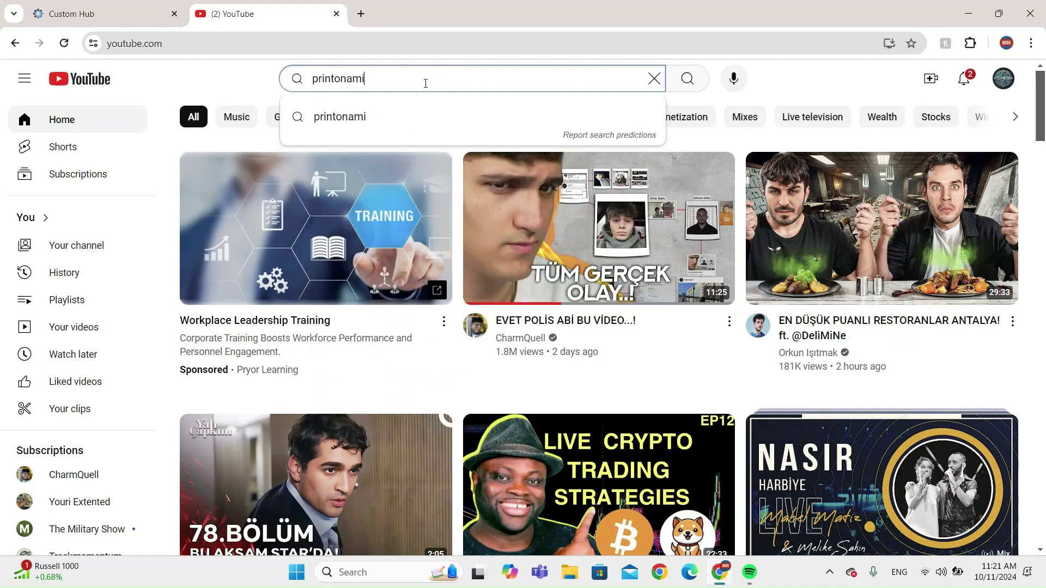
{"action": "key", "text": "Return"}
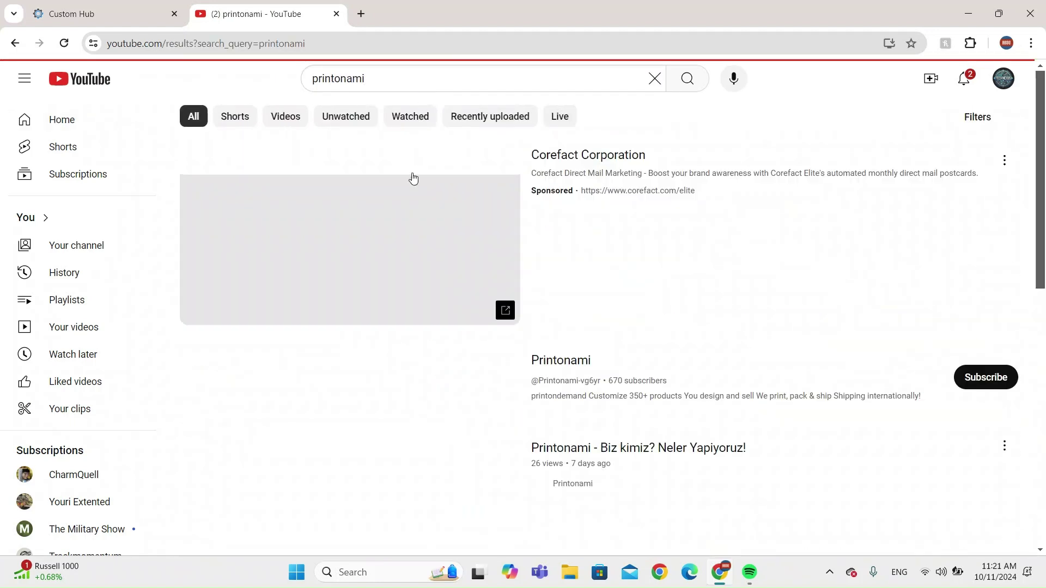
{"action": "left_click", "coordinate": [391, 381]}
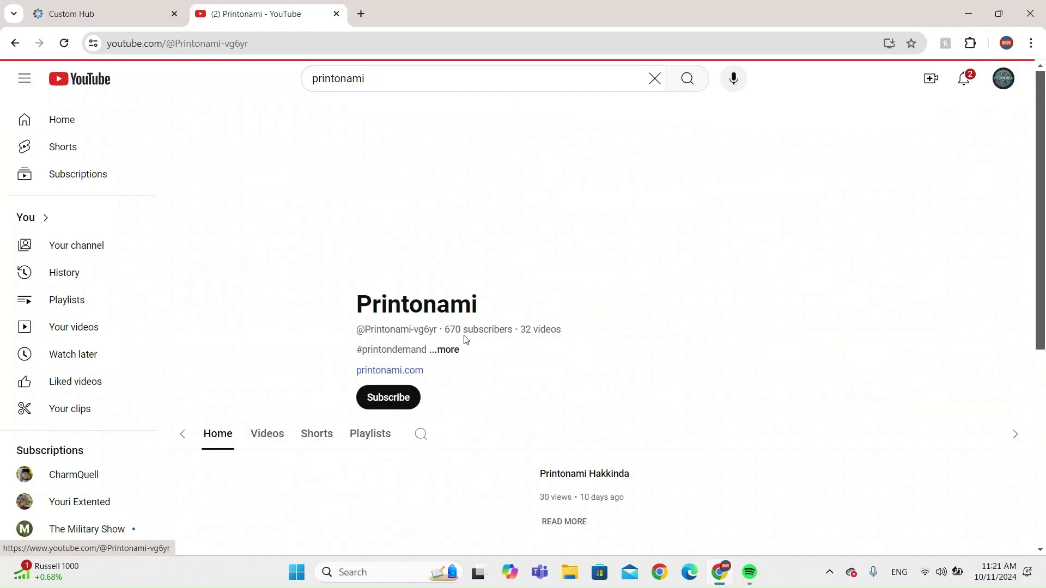
{"action": "left_click", "coordinate": [300, 373]}
{"action": "scroll", "coordinate": [677, 336], "scroll_direction": "down", "scroll_amount": 5}
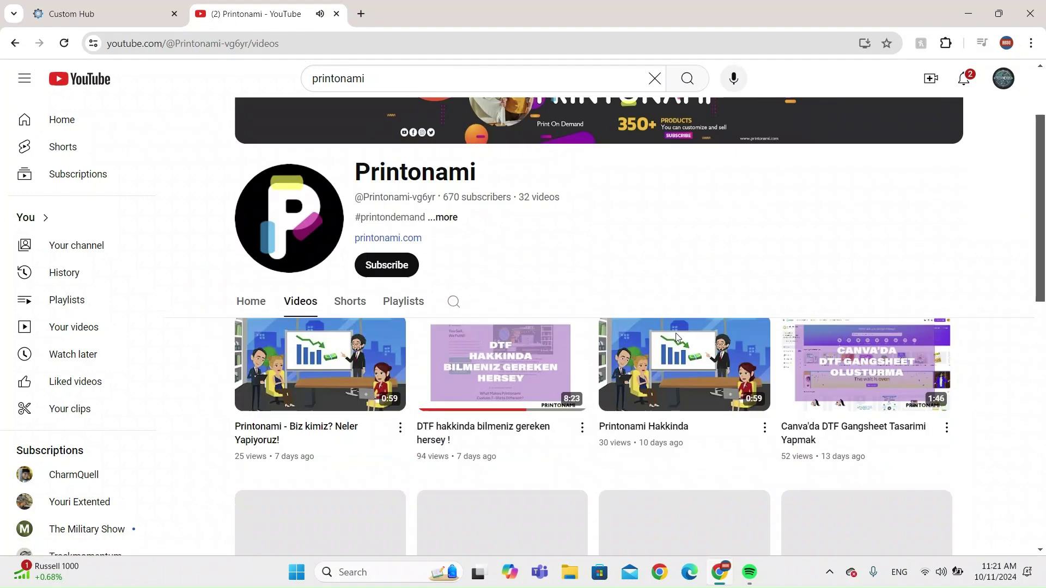
{"action": "scroll", "coordinate": [675, 338], "scroll_direction": "down", "scroll_amount": 2}
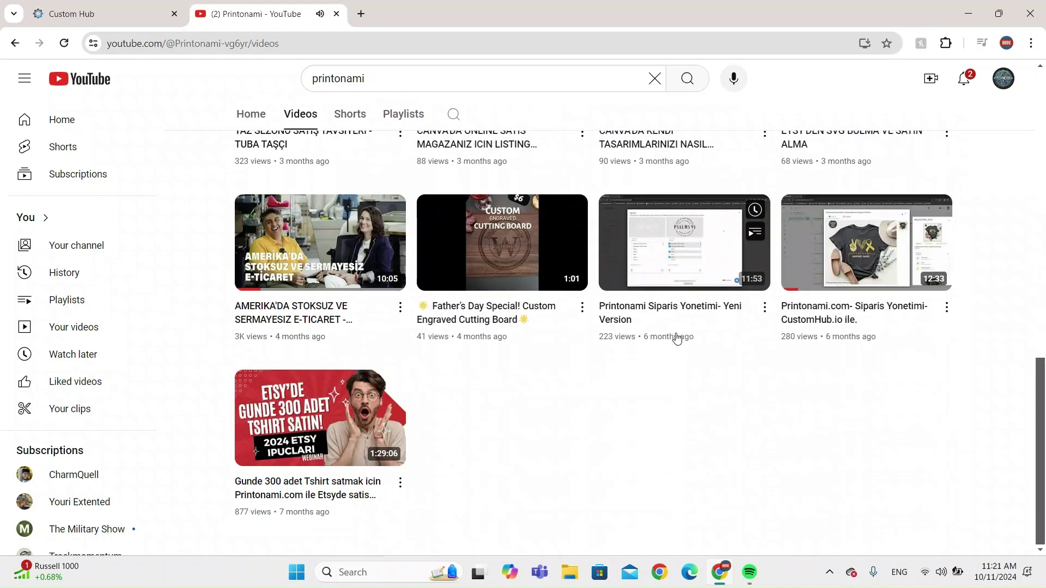
Close the YouTube tab and search Google for 'printonami' in a new tab.
{"action": "left_click", "coordinate": [337, 14]}
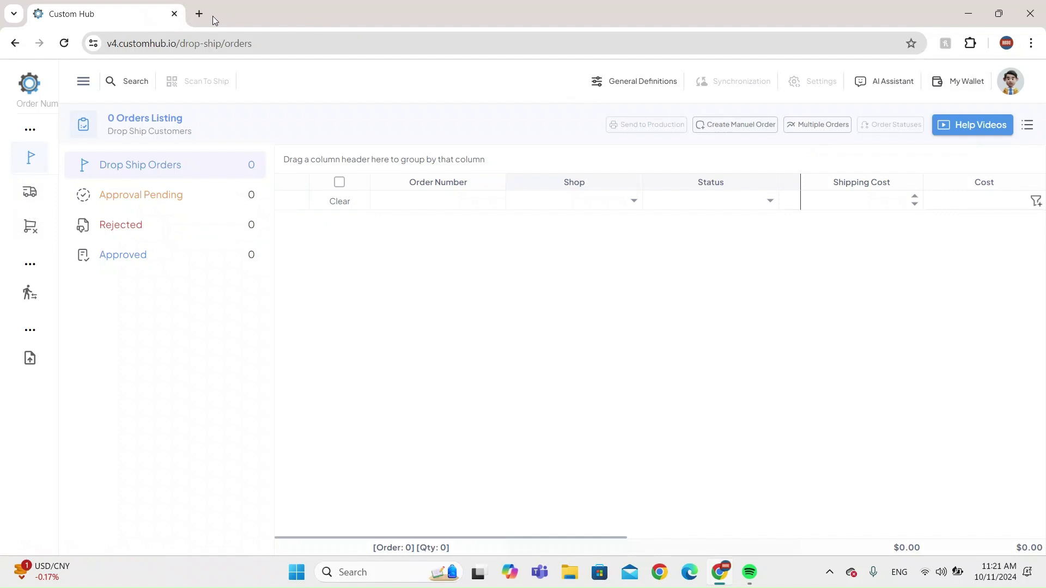
{"action": "left_click", "coordinate": [200, 14]}
{"action": "type", "text": "printonami"}
{"action": "key", "text": "Return"}
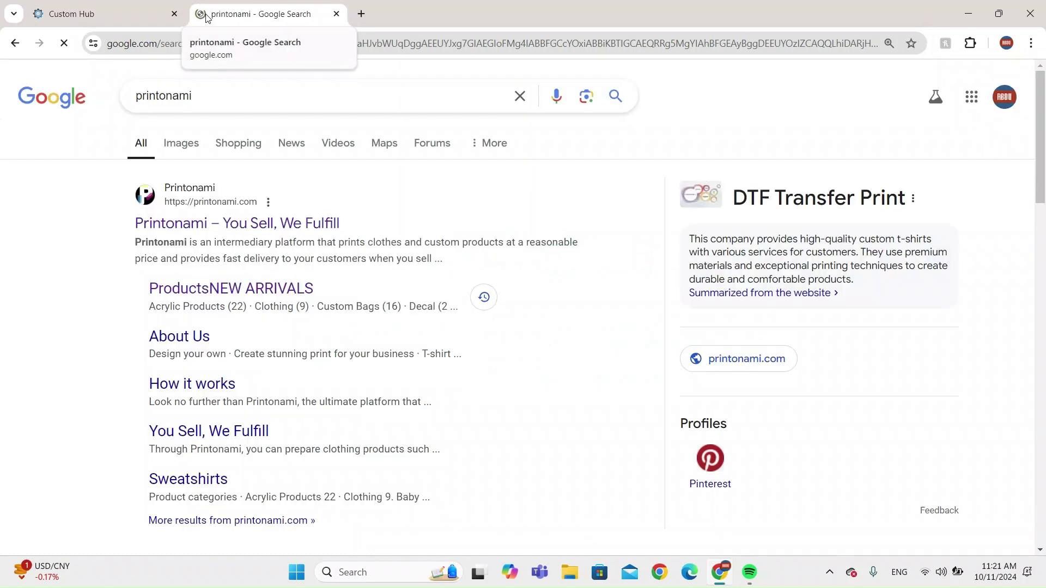
Open the Printonami – You Sell, We Fulfill site from the search results.
{"action": "left_click", "coordinate": [93, 14]}
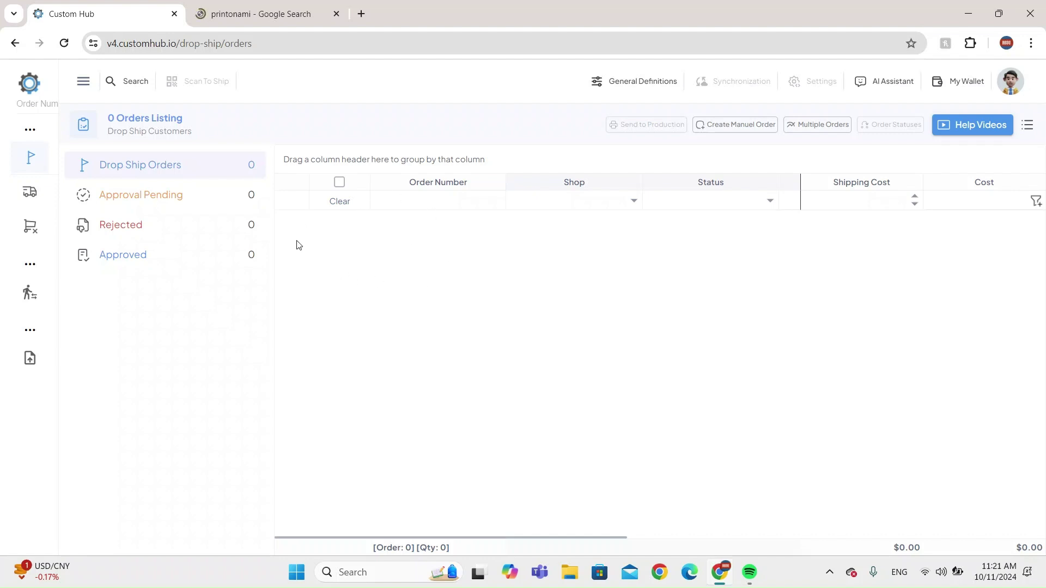
{"action": "left_click", "coordinate": [256, 14]}
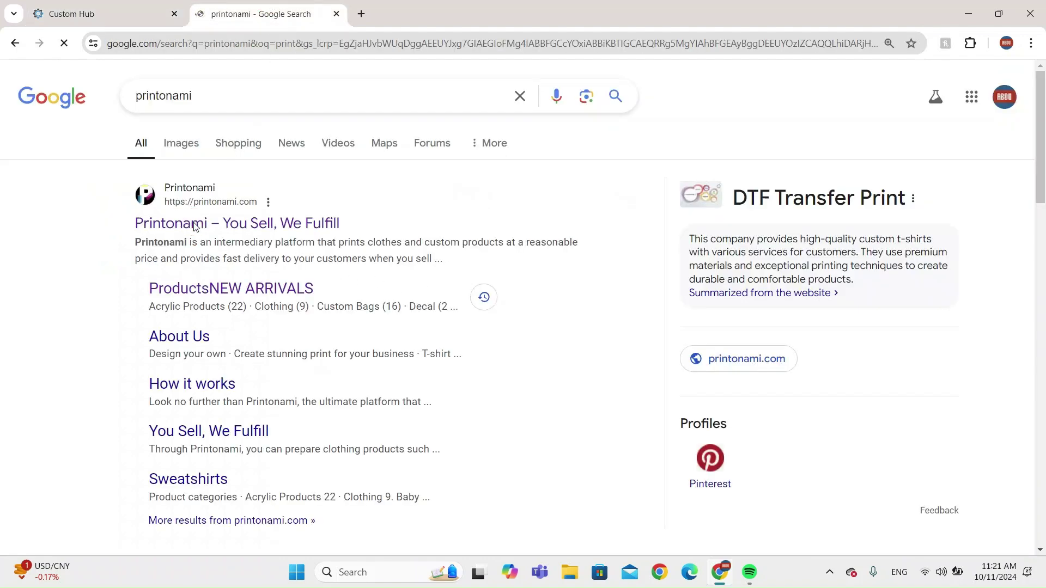
{"action": "left_click", "coordinate": [105, 7]}
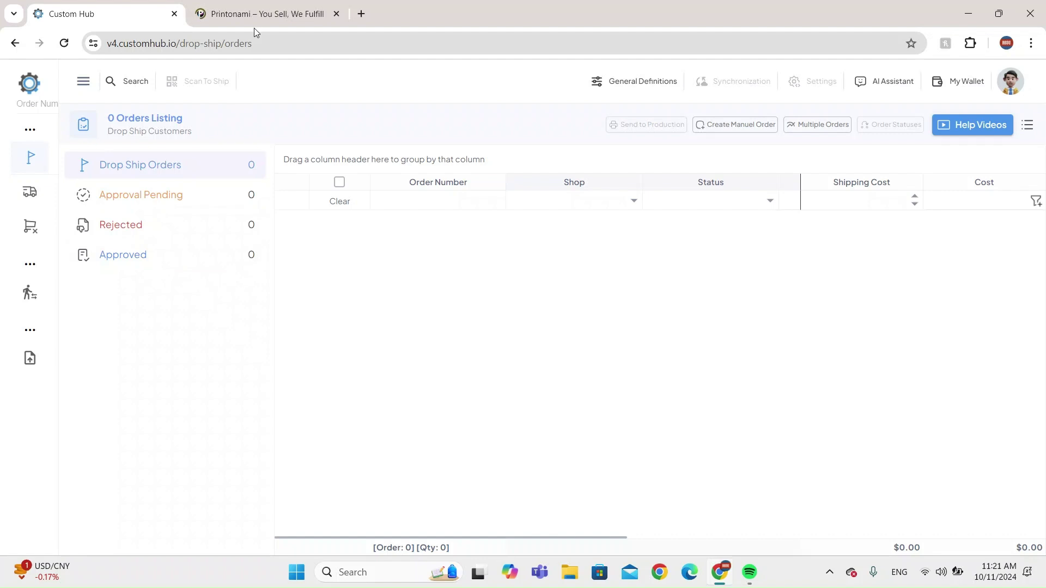
{"action": "left_click", "coordinate": [253, 12]}
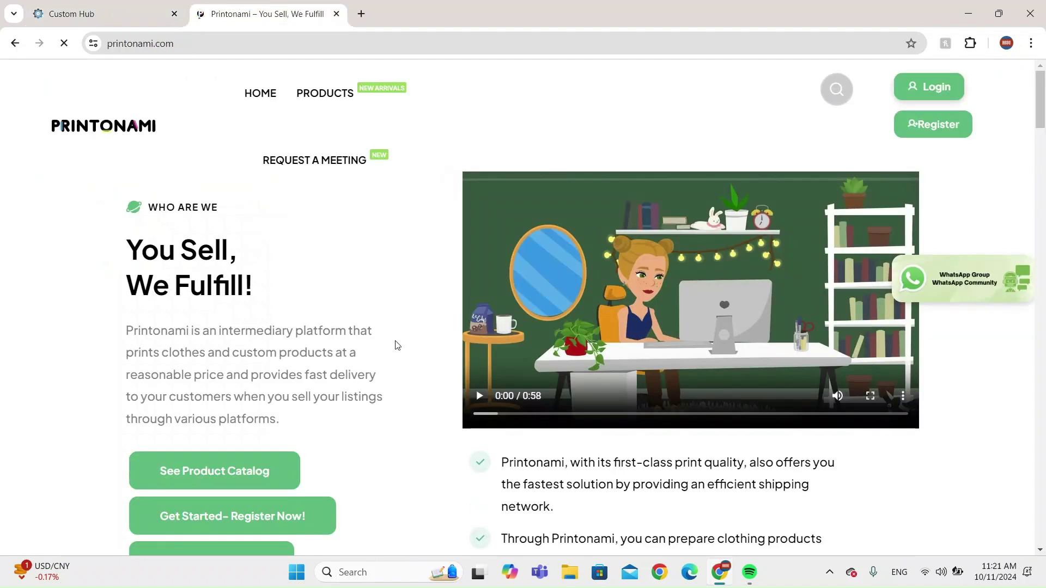
Open the Printonami product catalog and browse its categories.
{"action": "left_click", "coordinate": [226, 474]}
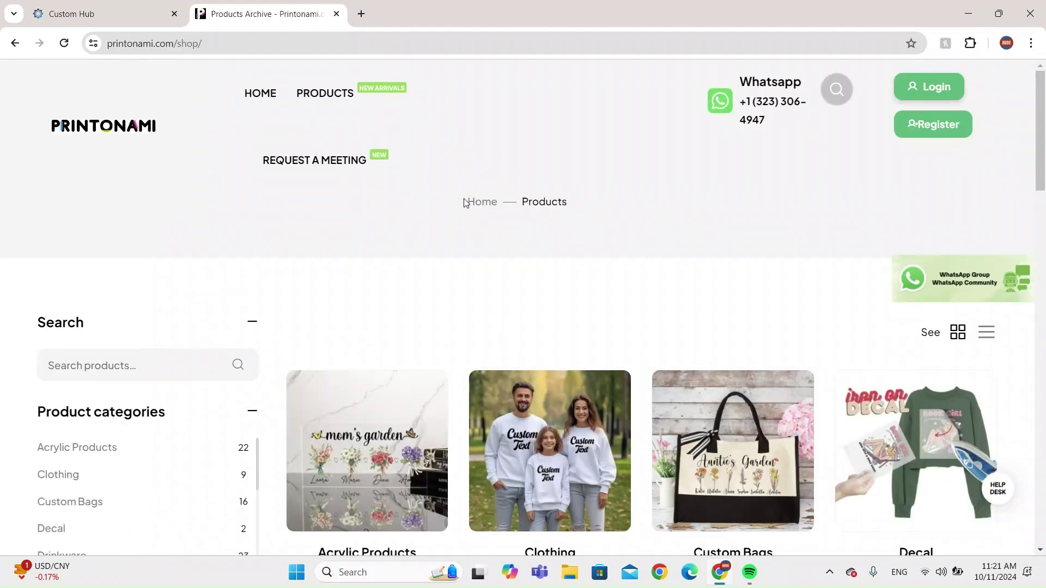
{"action": "scroll", "coordinate": [615, 343], "scroll_direction": "down", "scroll_amount": 3}
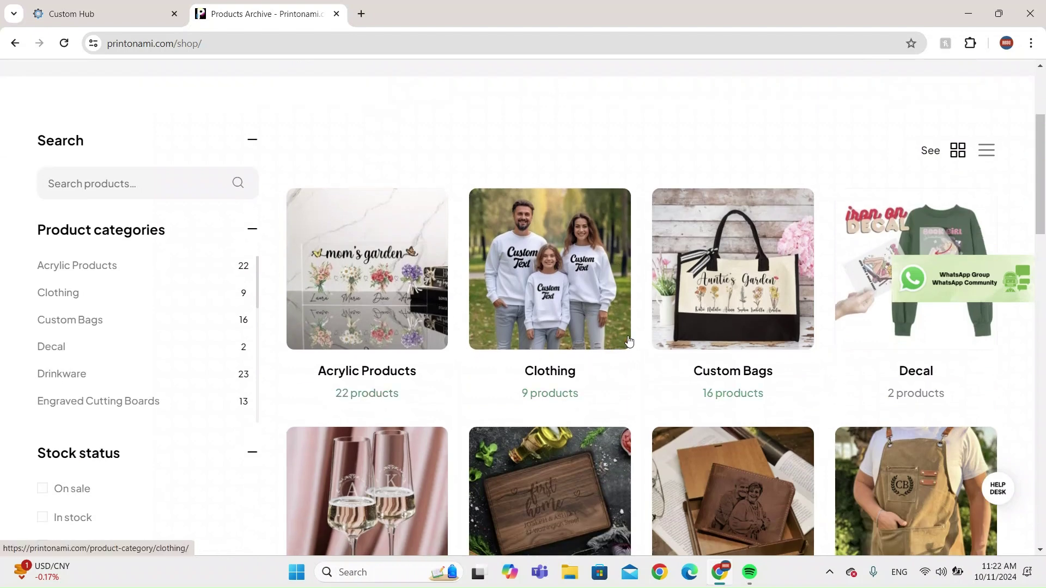
{"action": "scroll", "coordinate": [757, 390], "scroll_direction": "down", "scroll_amount": 3}
{"action": "scroll", "coordinate": [875, 362], "scroll_direction": "down", "scroll_amount": 1}
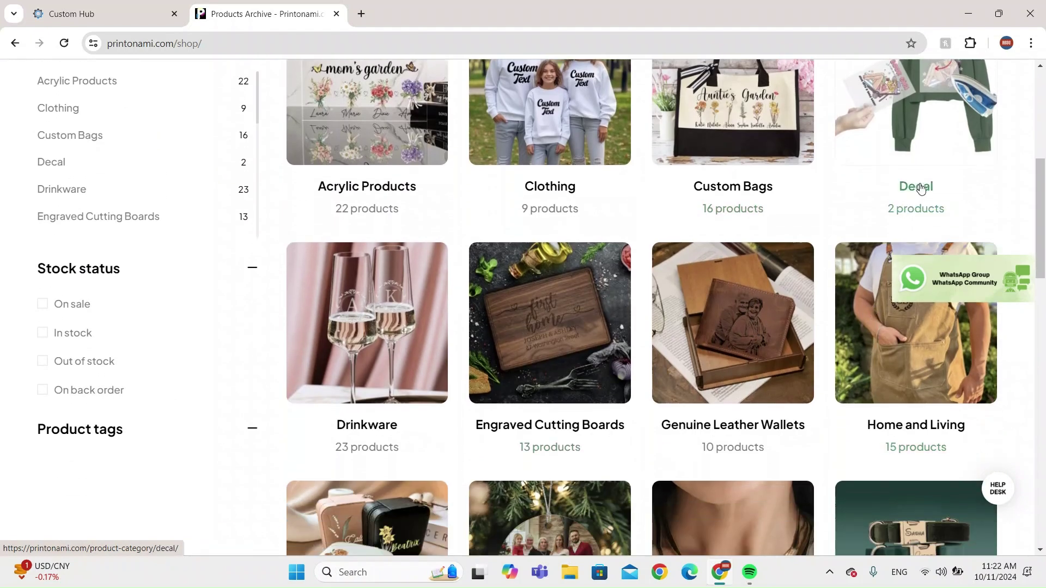
{"action": "scroll", "coordinate": [955, 228], "scroll_direction": "down", "scroll_amount": 1}
{"action": "scroll", "coordinate": [868, 349], "scroll_direction": "down", "scroll_amount": 10}
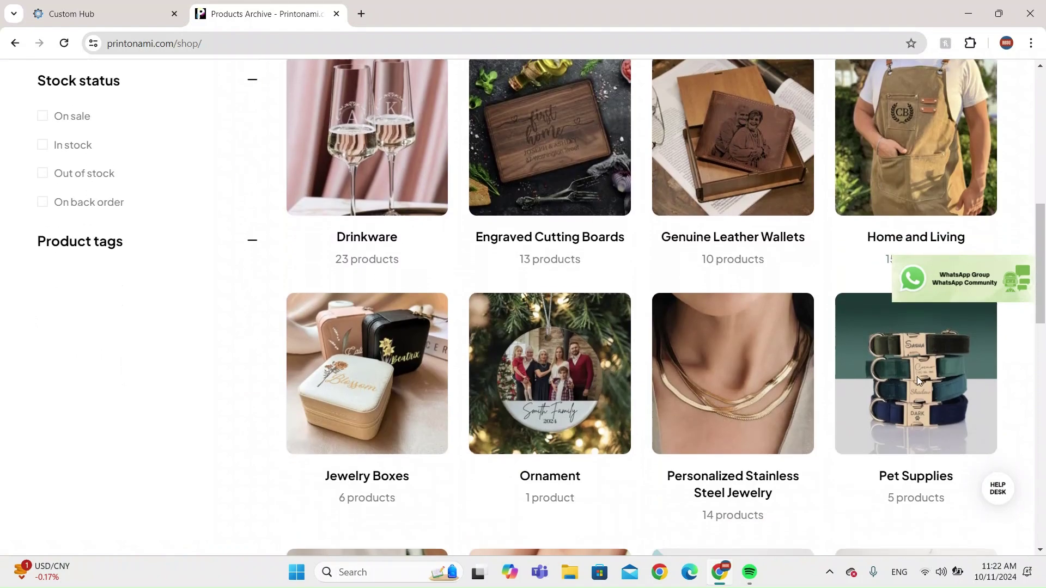
{"action": "scroll", "coordinate": [608, 396], "scroll_direction": "down", "scroll_amount": 1}
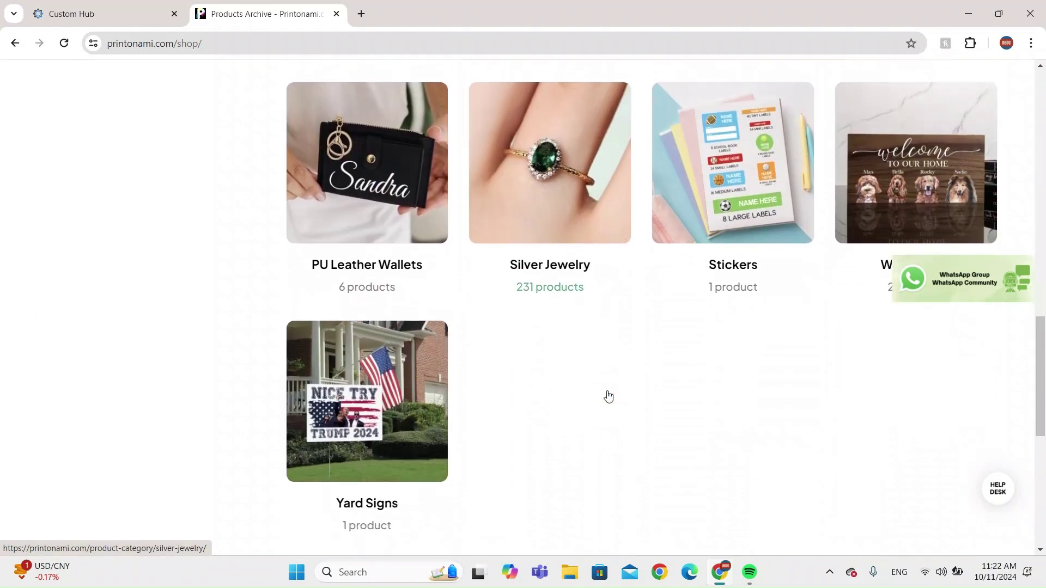
{"action": "scroll", "coordinate": [609, 396], "scroll_direction": "up", "scroll_amount": 10}
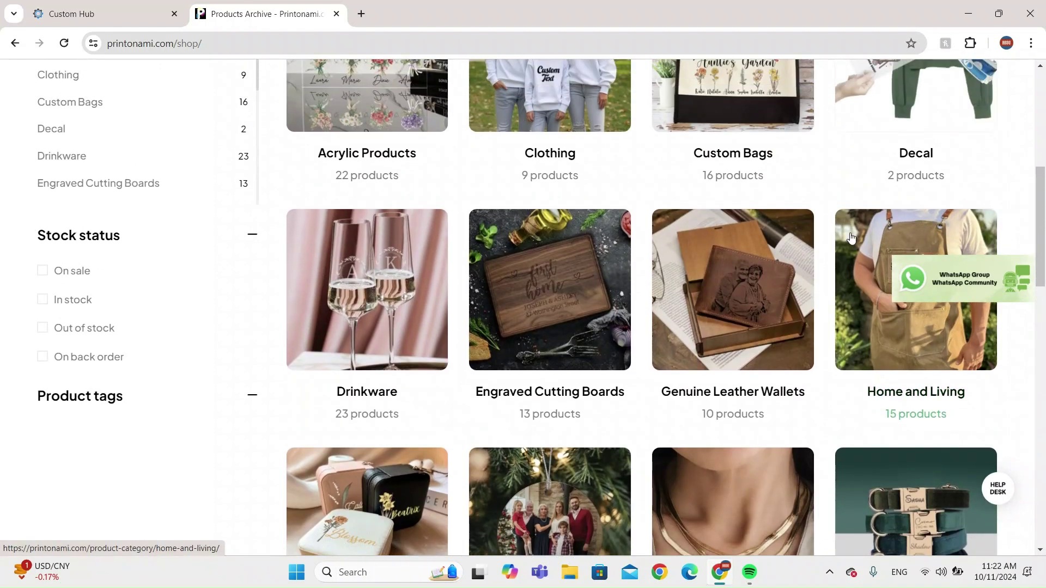
{"action": "scroll", "coordinate": [490, 242], "scroll_direction": "up", "scroll_amount": 3}
Go into the Clothing category and then its Shirts subcategory.
{"action": "left_click", "coordinate": [531, 258]}
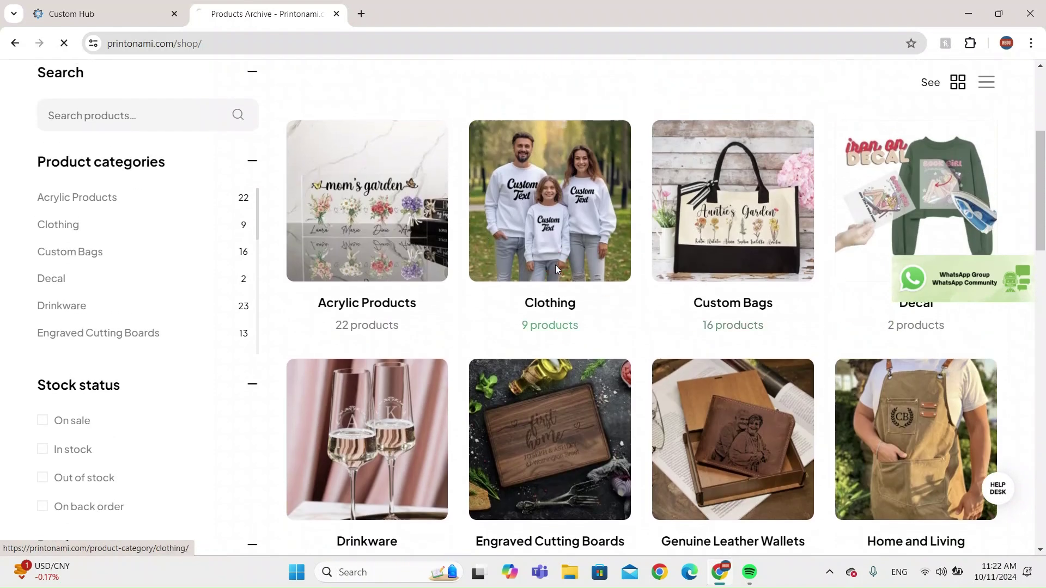
{"action": "scroll", "coordinate": [608, 340], "scroll_direction": "down", "scroll_amount": 3}
{"action": "scroll", "coordinate": [608, 340], "scroll_direction": "down", "scroll_amount": 2}
{"action": "scroll", "coordinate": [602, 343], "scroll_direction": "down", "scroll_amount": 4}
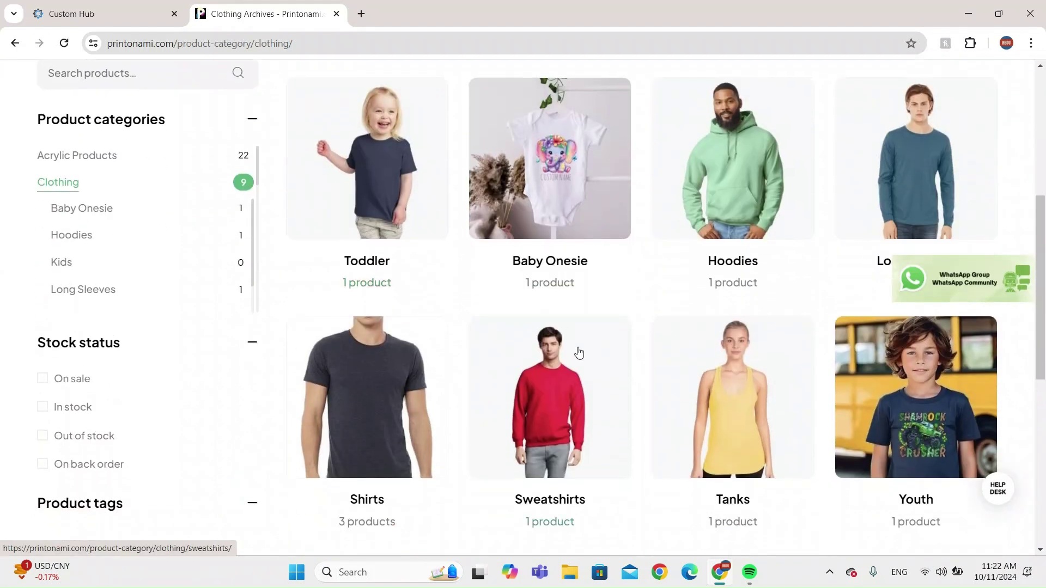
{"action": "scroll", "coordinate": [465, 366], "scroll_direction": "down", "scroll_amount": 2}
{"action": "scroll", "coordinate": [409, 343], "scroll_direction": "up", "scroll_amount": 3}
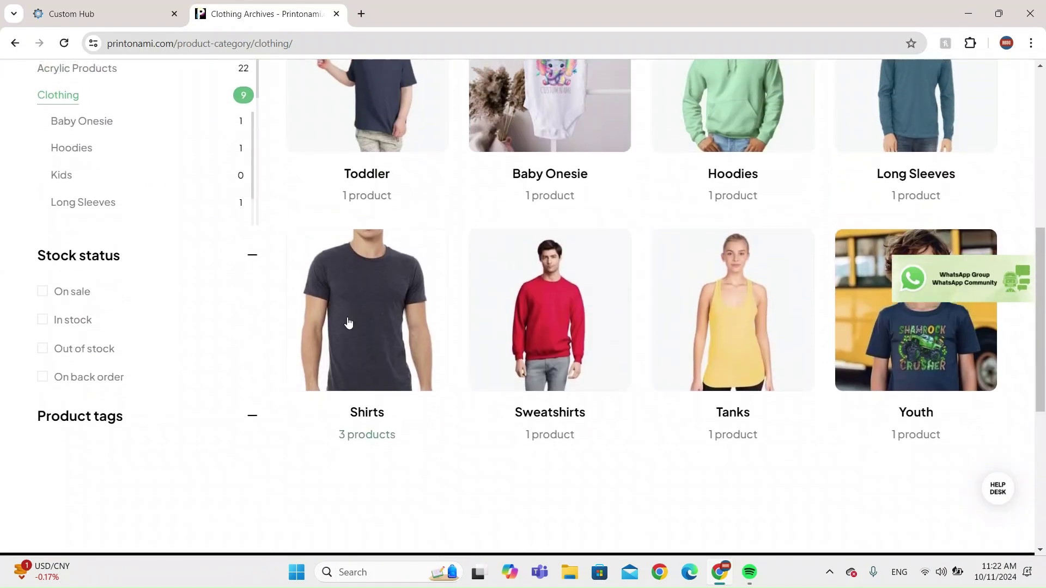
{"action": "left_click", "coordinate": [375, 343]}
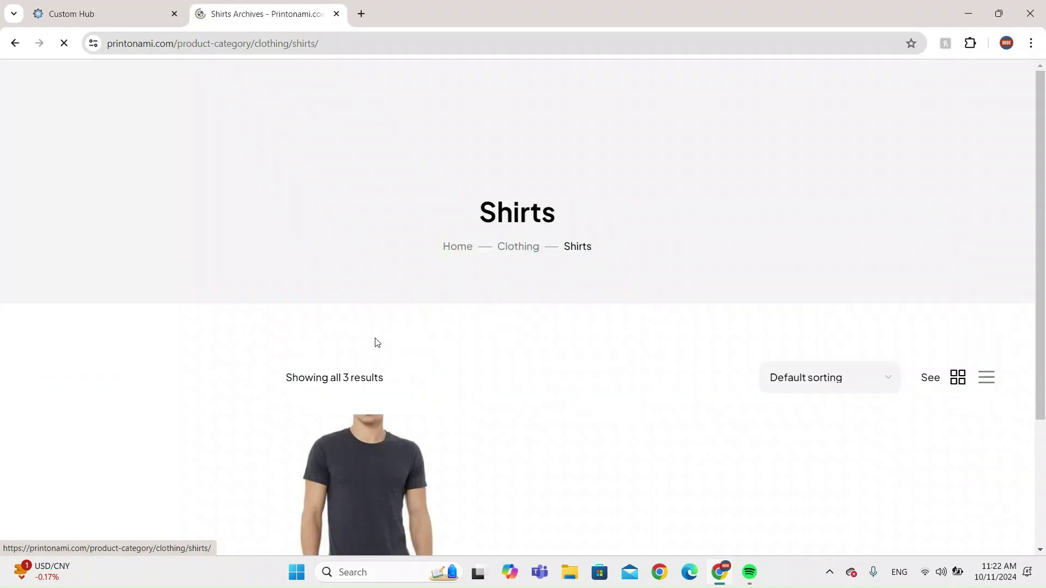
Open the Birthflowers Adult Unisex Shirt 3001 and set size M, colour Heather Deep Teal.
{"action": "scroll", "coordinate": [506, 299], "scroll_direction": "down", "scroll_amount": 1}
{"action": "scroll", "coordinate": [507, 299], "scroll_direction": "down", "scroll_amount": 1}
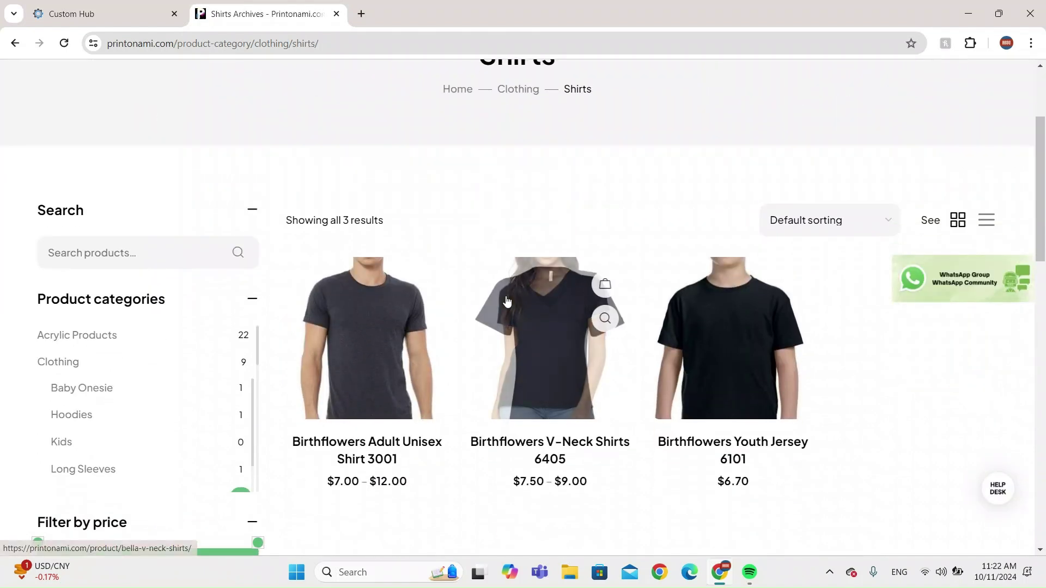
{"action": "left_click", "coordinate": [384, 363]}
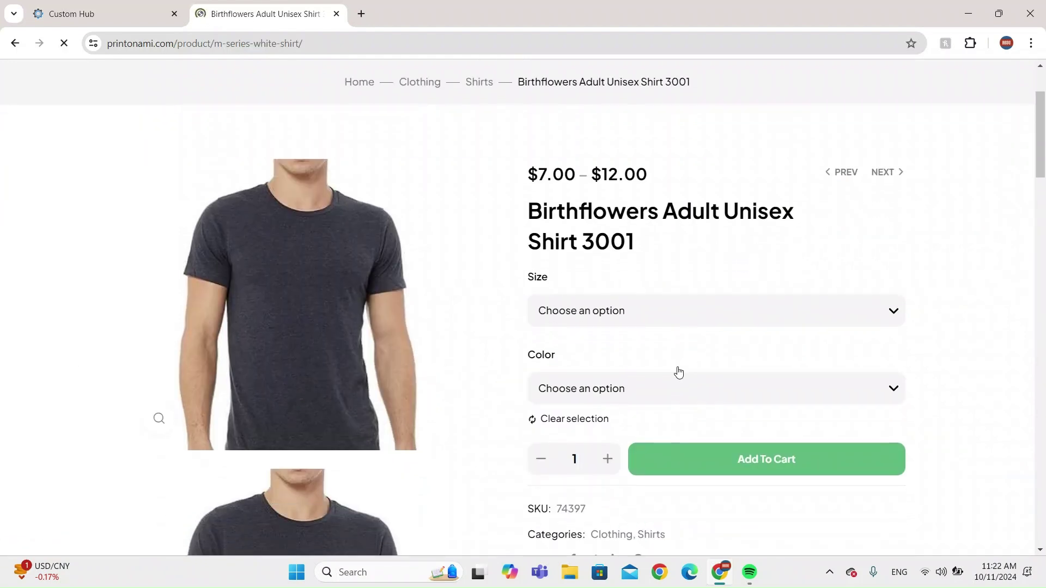
{"action": "left_click", "coordinate": [583, 311]}
{"action": "left_click", "coordinate": [569, 362]}
{"action": "scroll", "coordinate": [621, 354], "scroll_direction": "down", "scroll_amount": 2}
{"action": "left_click", "coordinate": [578, 227]}
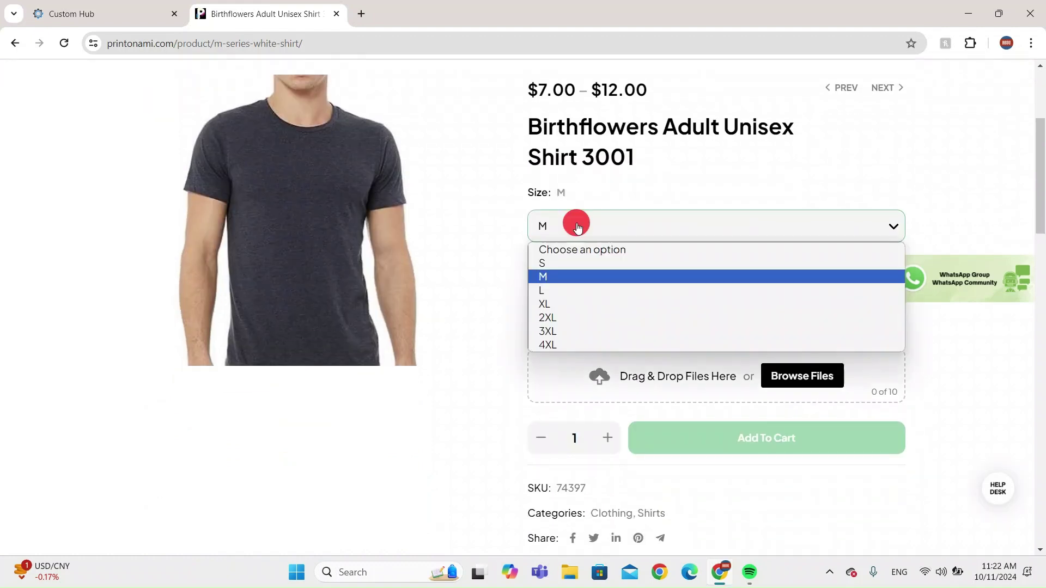
{"action": "left_click", "coordinate": [686, 220]}
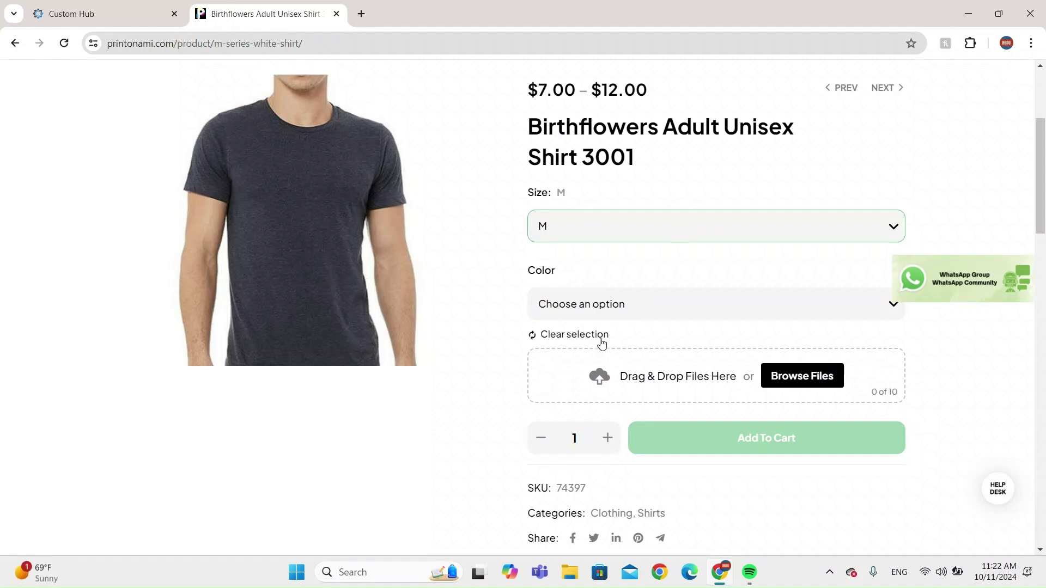
{"action": "left_click", "coordinate": [612, 310]}
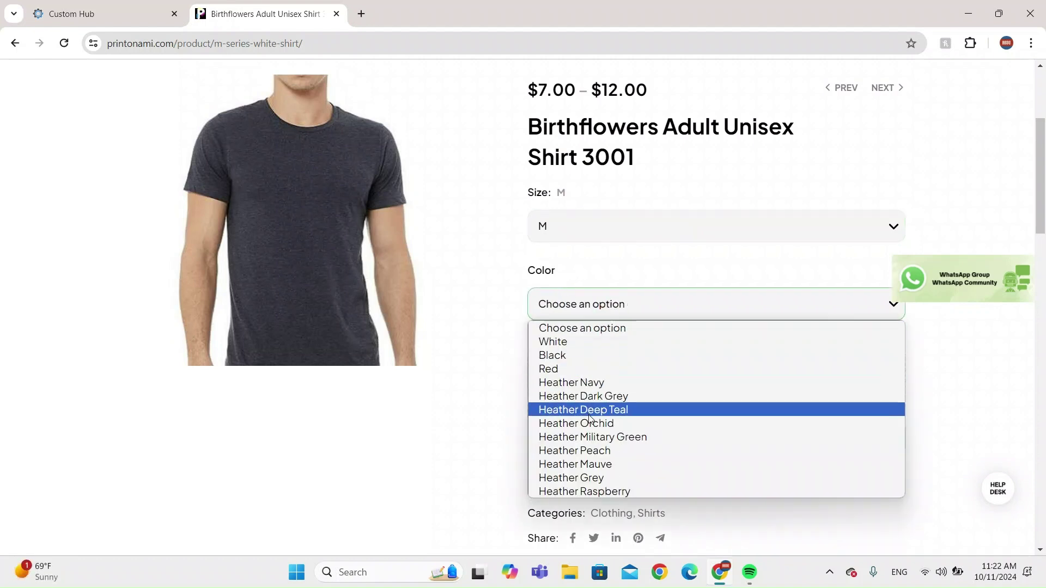
{"action": "left_click", "coordinate": [590, 412]}
Upload the PNG design from Downloads and add the shirt to the cart.
{"action": "left_click", "coordinate": [780, 447]}
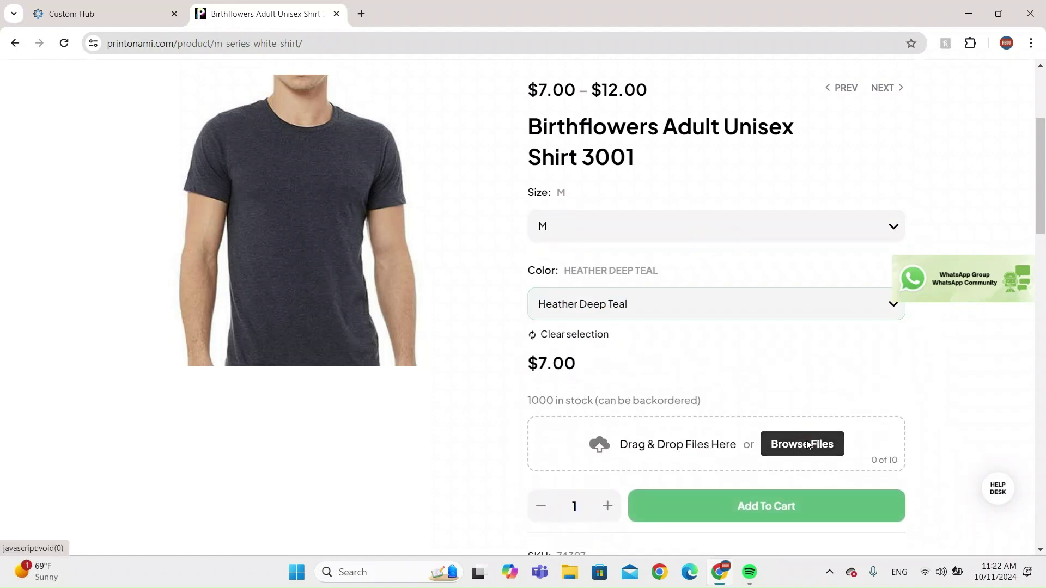
{"action": "left_click", "coordinate": [61, 201]}
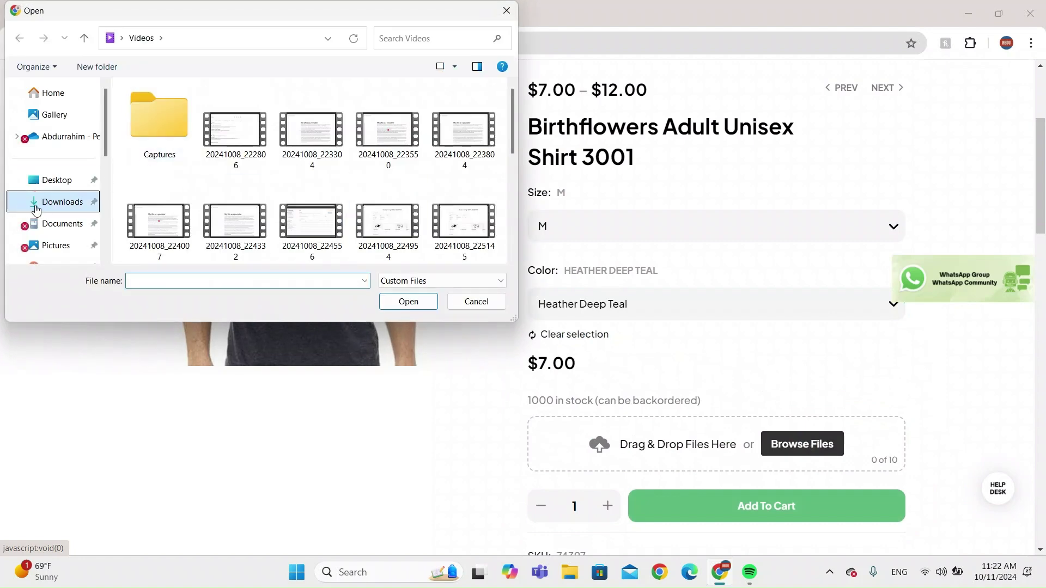
{"action": "double_click", "coordinate": [202, 126]}
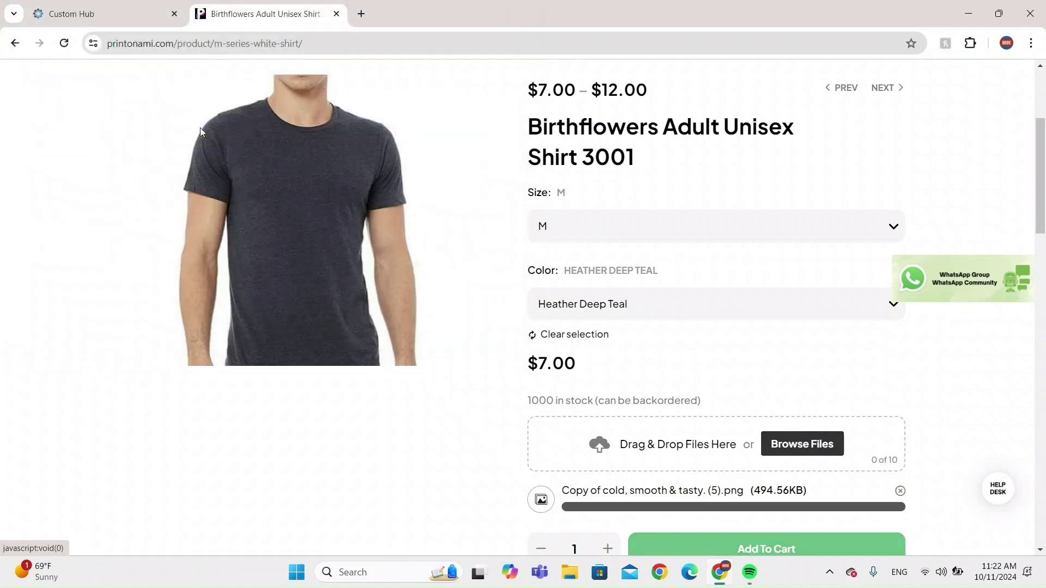
{"action": "scroll", "coordinate": [717, 406], "scroll_direction": "down", "scroll_amount": 1}
{"action": "scroll", "coordinate": [771, 415], "scroll_direction": "down", "scroll_amount": 1}
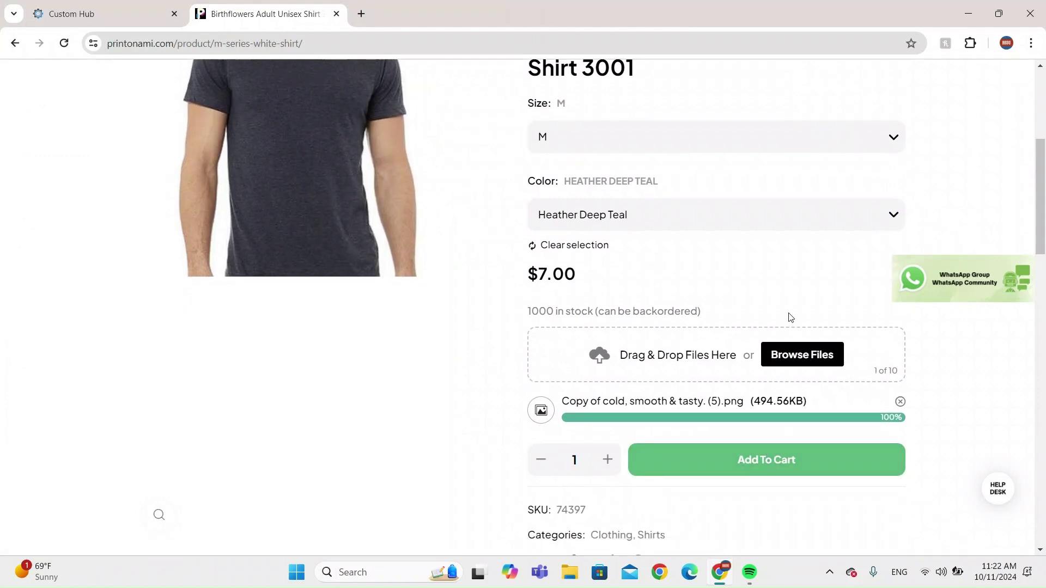
{"action": "left_click", "coordinate": [747, 458]}
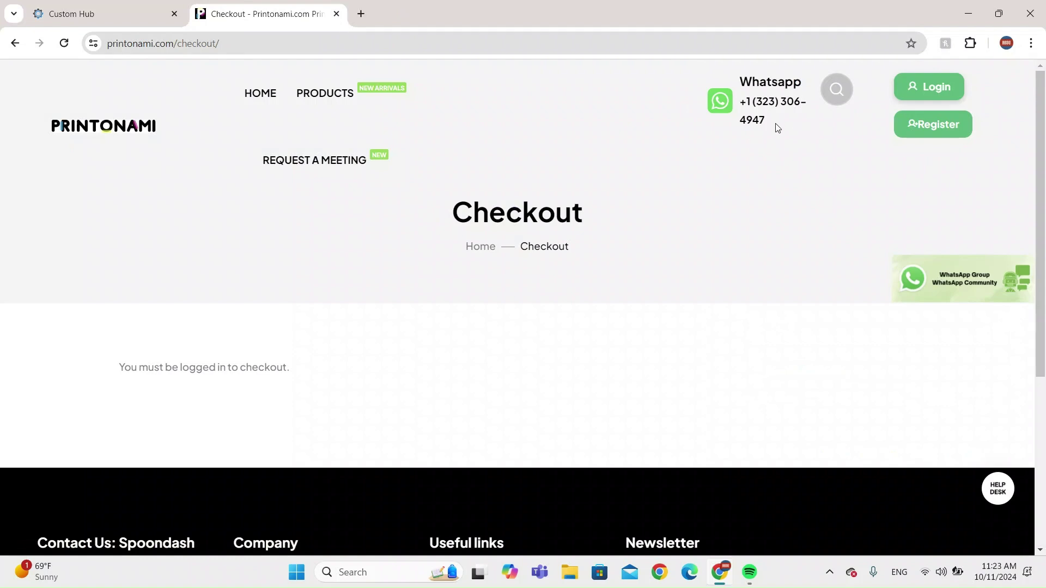
{"action": "left_click_drag", "start_coordinate": [779, 127], "coordinate": [739, 100]}
{"action": "left_click", "coordinate": [821, 166]}
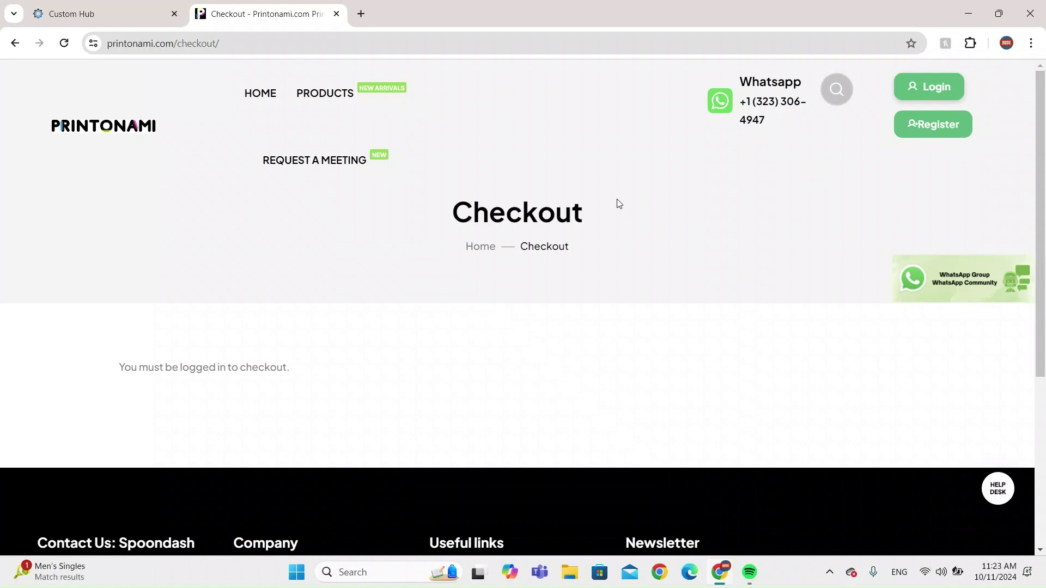
{"action": "scroll", "coordinate": [618, 204], "scroll_direction": "down", "scroll_amount": 1}
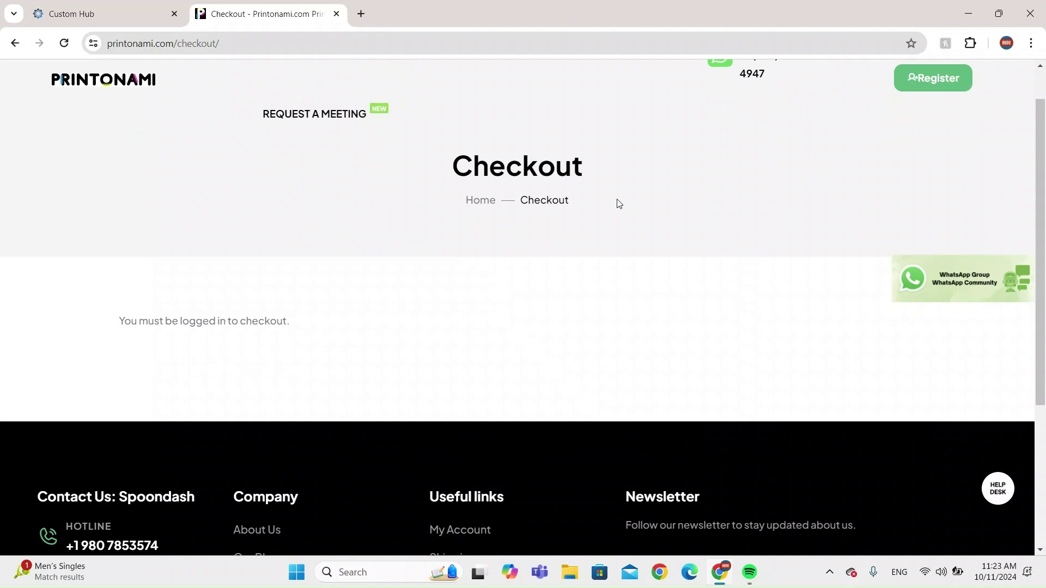
{"action": "scroll", "coordinate": [618, 204], "scroll_direction": "up", "scroll_amount": 1}
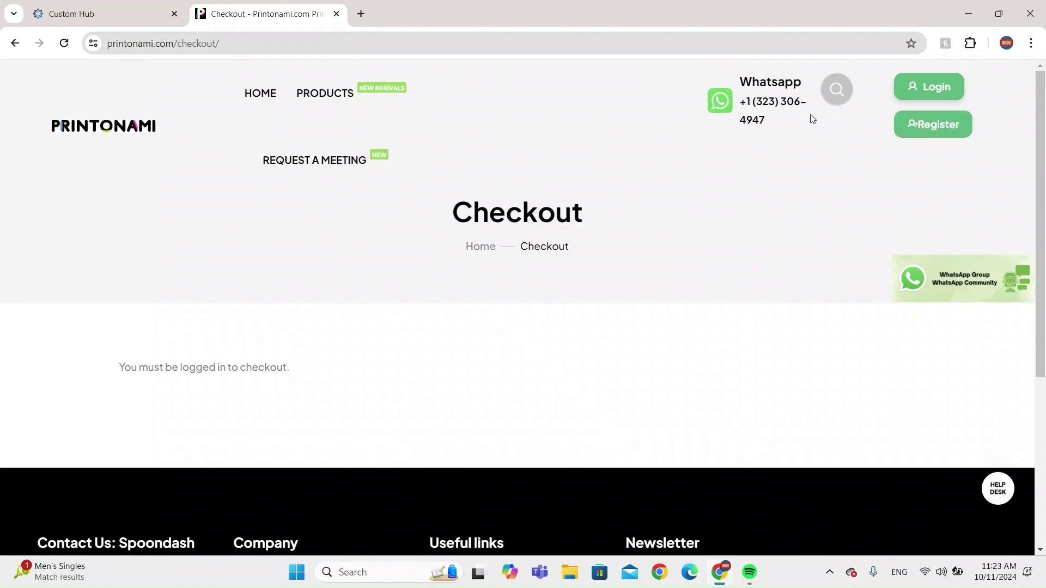
{"action": "left_click_drag", "start_coordinate": [786, 110], "coordinate": [733, 80]}
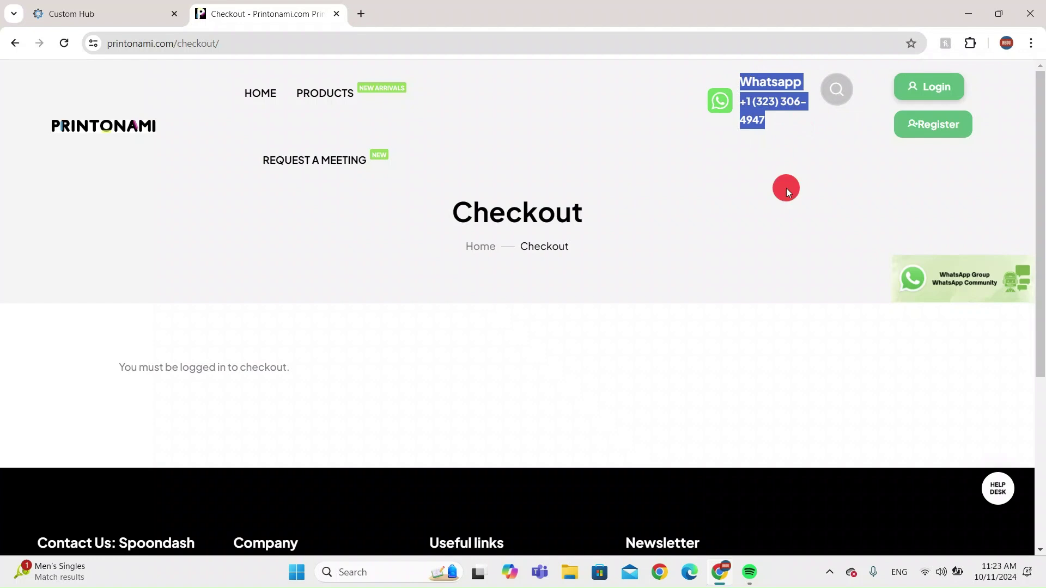
{"action": "left_click", "coordinate": [788, 192]}
{"action": "scroll", "coordinate": [934, 284], "scroll_direction": "up", "scroll_amount": 5}
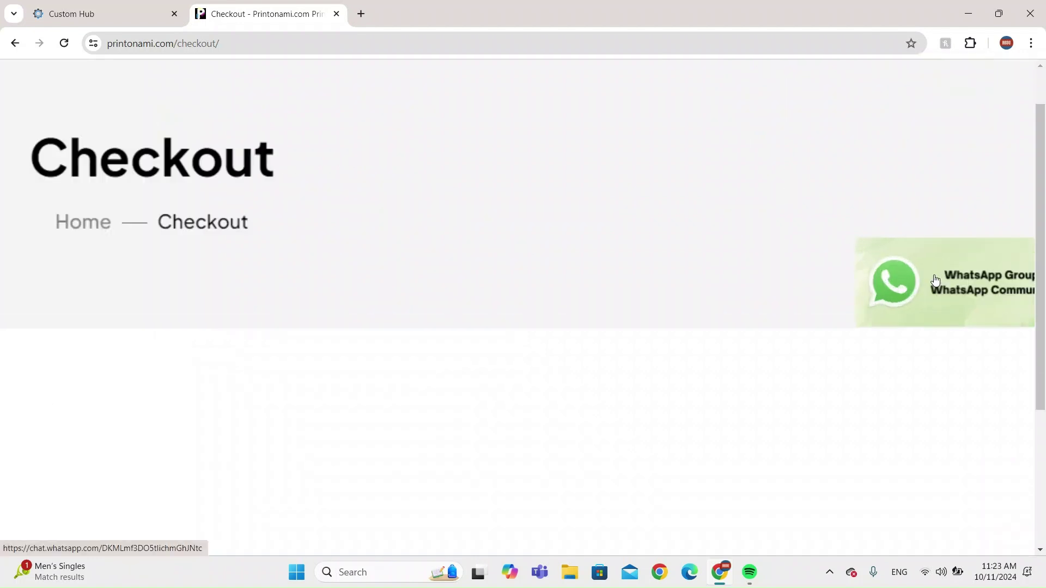
{"action": "scroll", "coordinate": [791, 300], "scroll_direction": "down", "scroll_amount": 5}
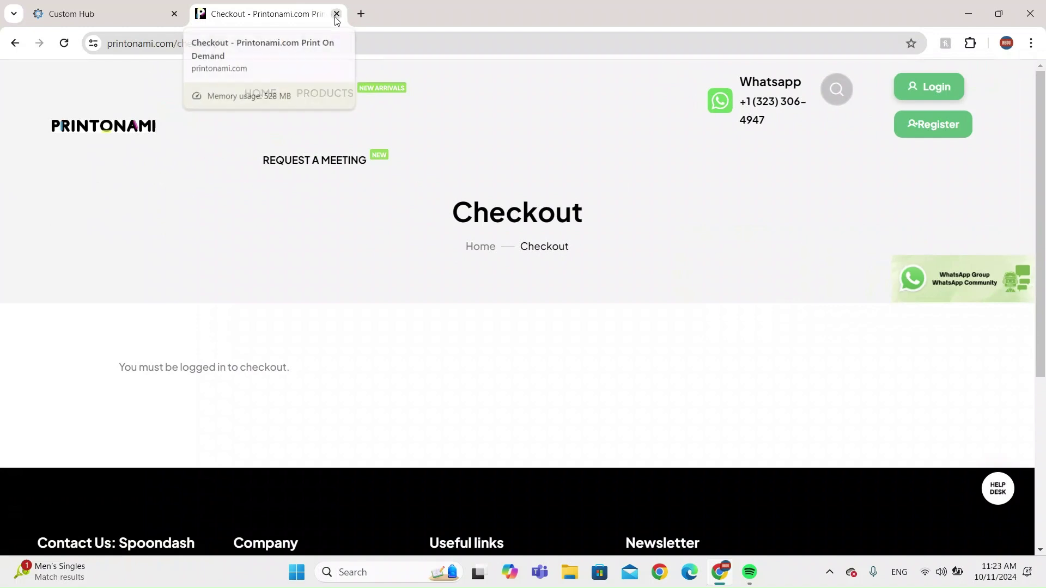
Return to the Printonami home page, pause the intro video, and dismiss the toddler t-shirt promo.
{"action": "left_click", "coordinate": [101, 125]}
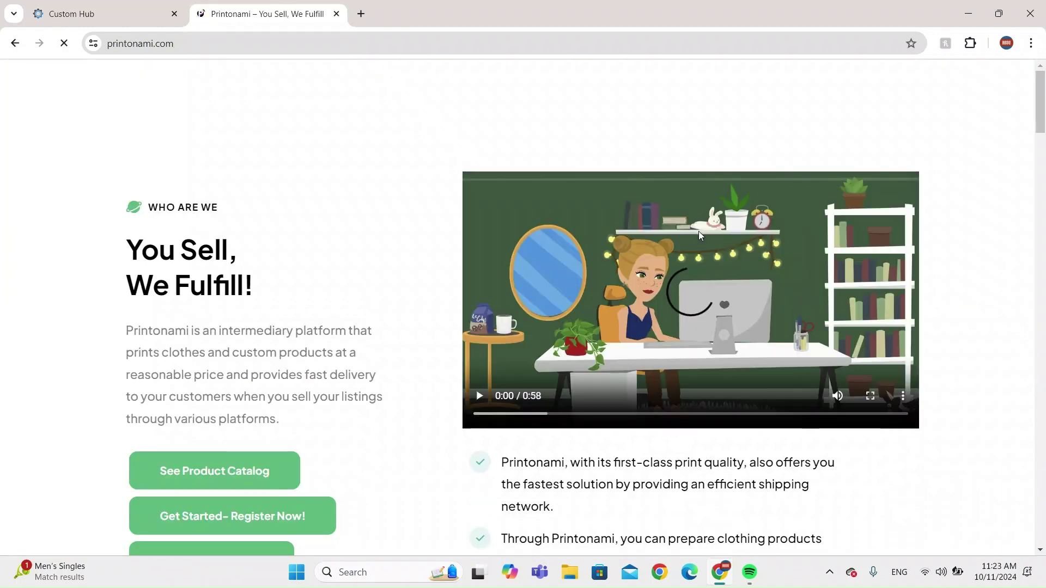
{"action": "left_click", "coordinate": [484, 402]}
{"action": "scroll", "coordinate": [287, 419], "scroll_direction": "down", "scroll_amount": 1}
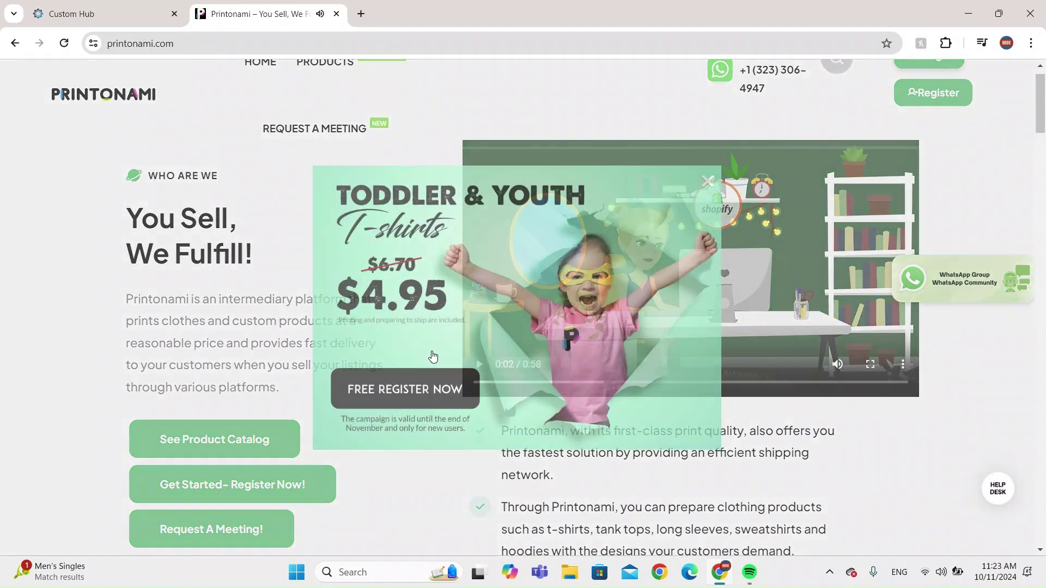
{"action": "left_click", "coordinate": [707, 181]}
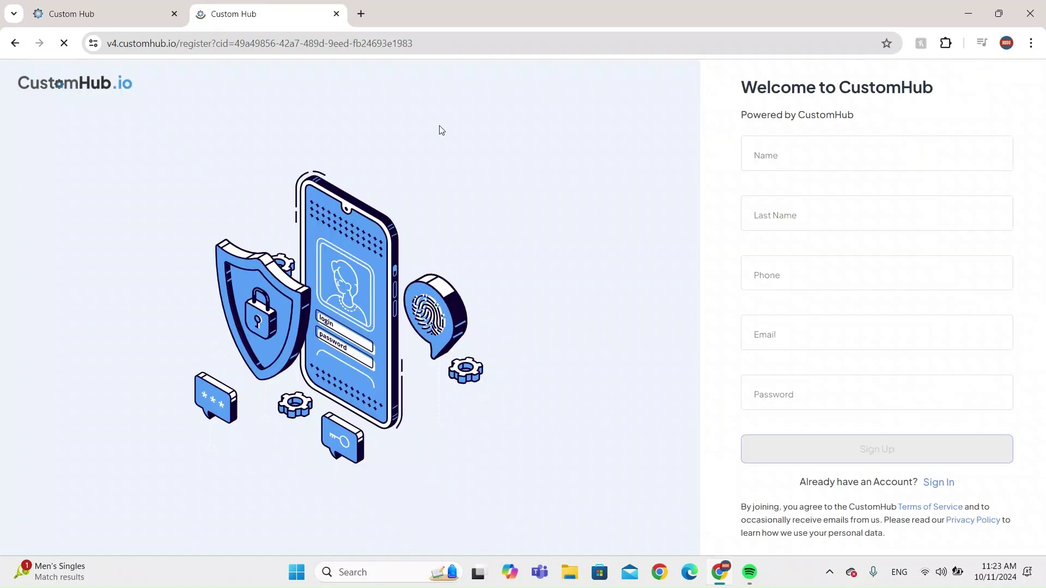
{"action": "left_click", "coordinate": [15, 43]}
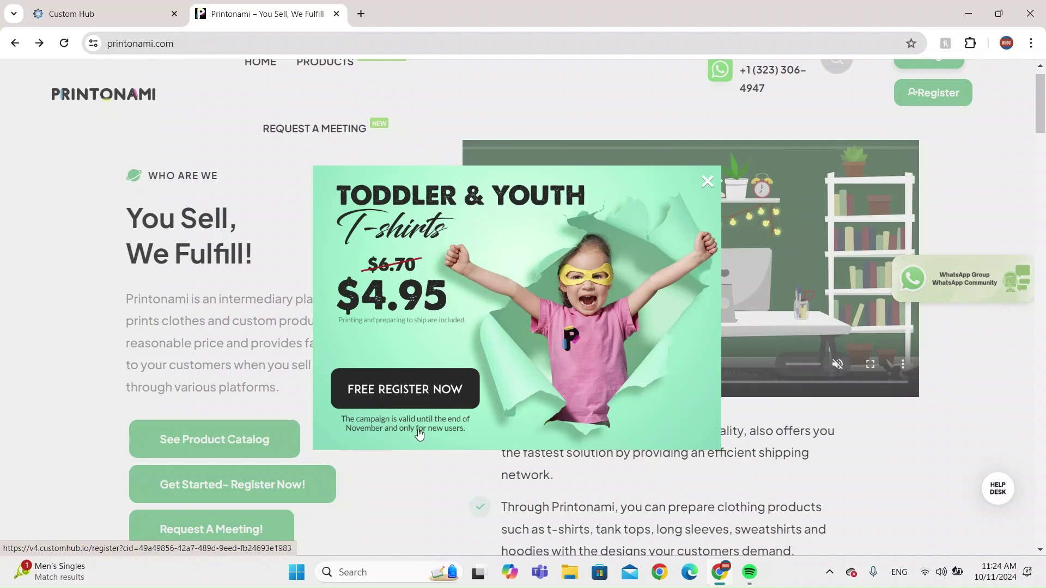
{"action": "left_click", "coordinate": [708, 180]}
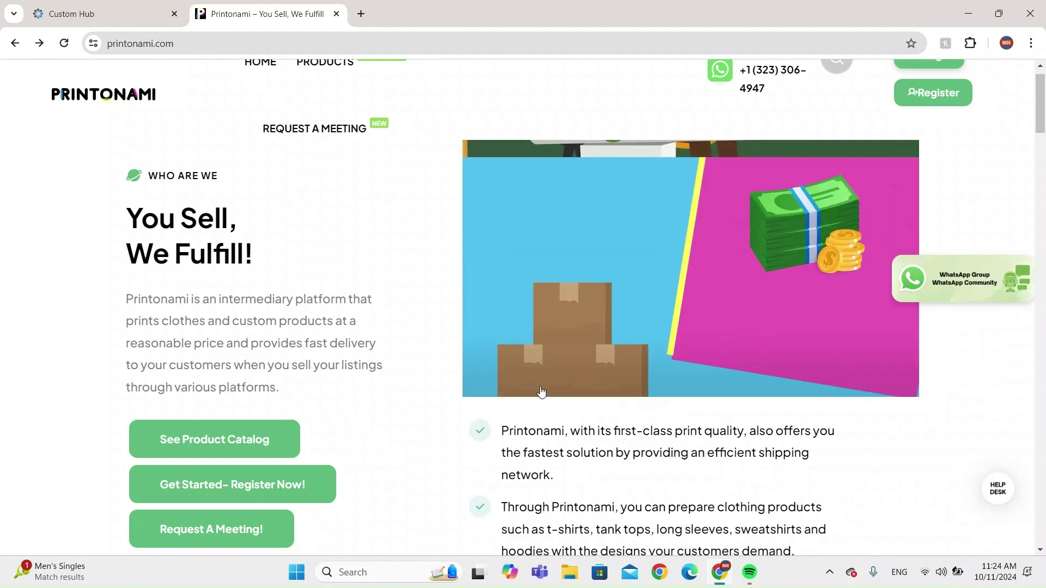
Skip the intro video between 0:11 and 0:26, then pause it at 0:13.
{"action": "left_click", "coordinate": [573, 382]}
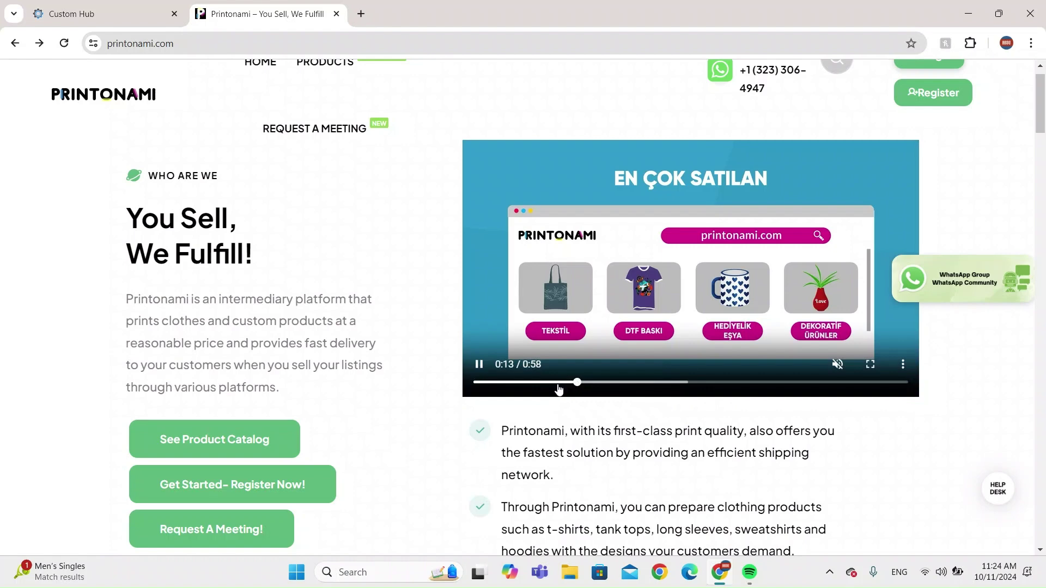
{"action": "left_click", "coordinate": [557, 383]}
{"action": "left_click", "coordinate": [637, 383]}
{"action": "left_click", "coordinate": [675, 383]}
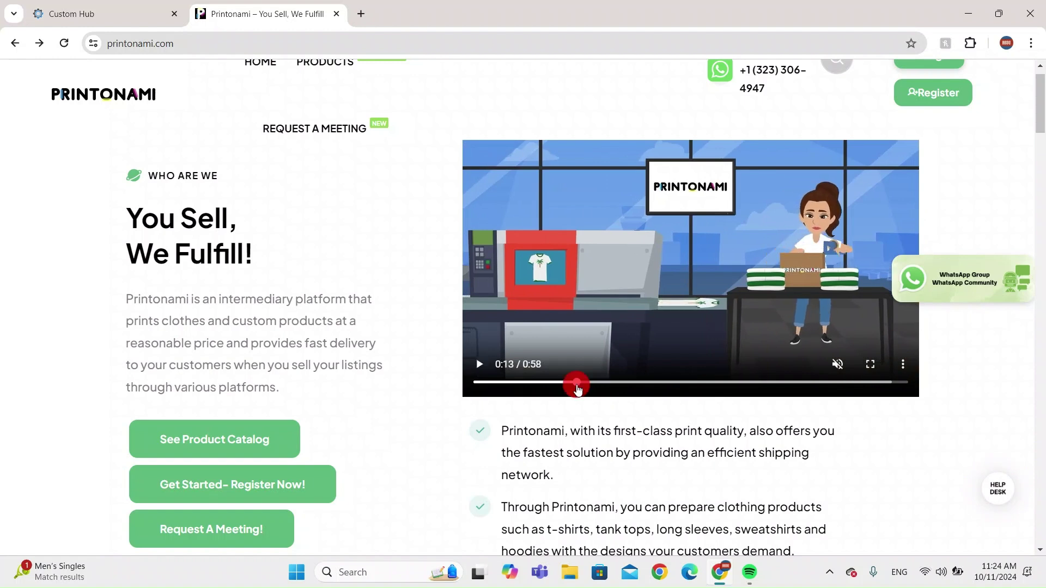
{"action": "left_click", "coordinate": [578, 383]}
{"action": "left_click", "coordinate": [480, 366]}
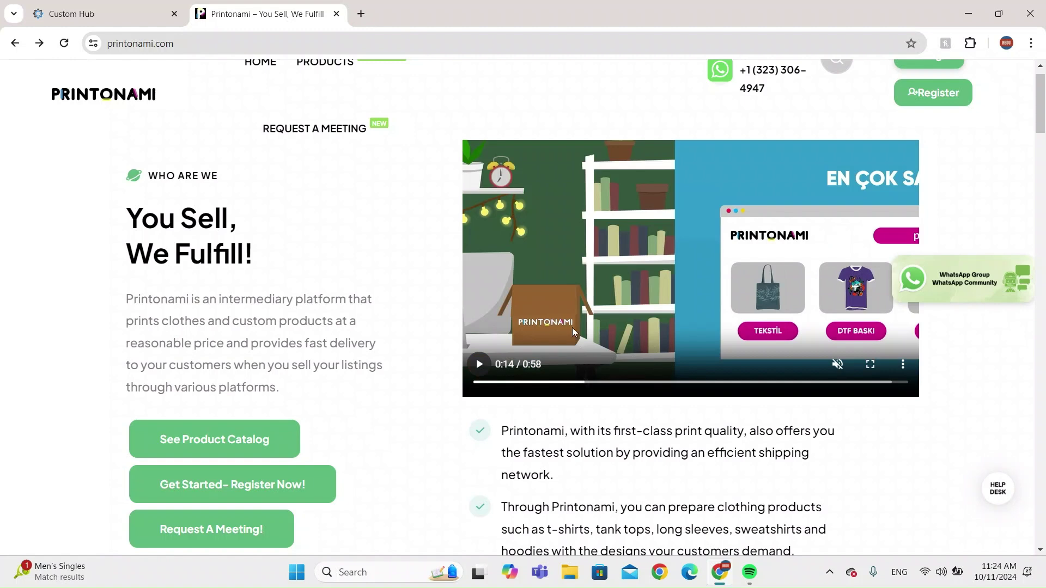
Scrub the paused video ahead through 0:26, 0:41 and 0:51 to near its end.
{"action": "left_click_drag", "start_coordinate": [598, 384], "coordinate": [671, 386]}
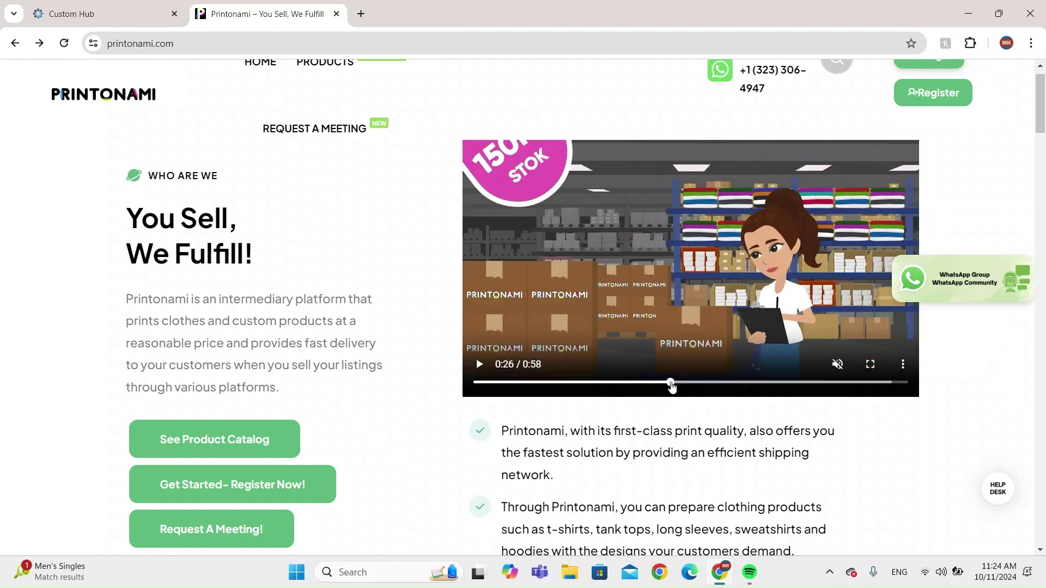
{"action": "left_click", "coordinate": [703, 381]}
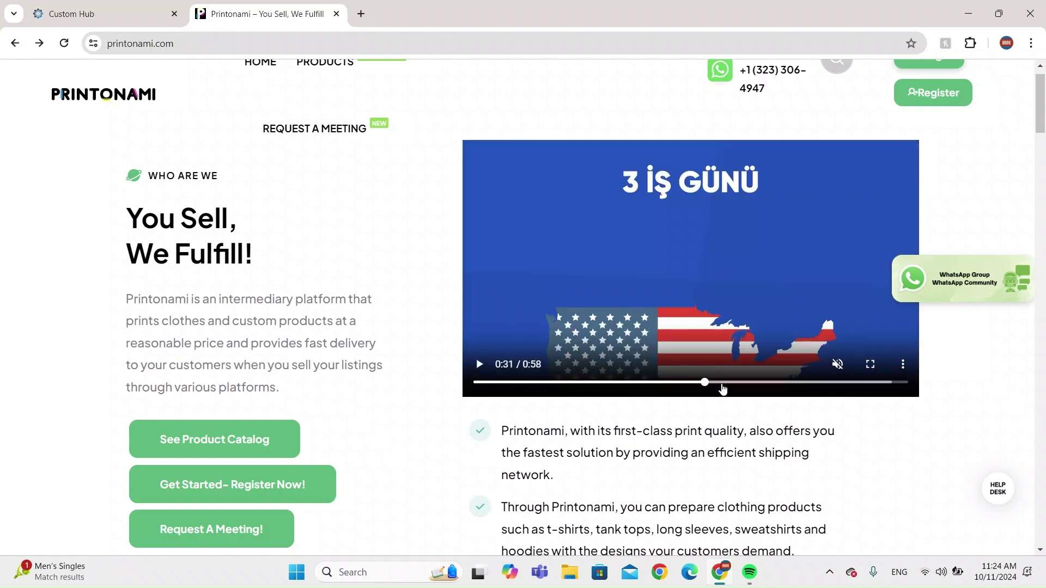
{"action": "left_click_drag", "start_coordinate": [728, 387], "coordinate": [780, 385]}
{"action": "left_click", "coordinate": [799, 382]}
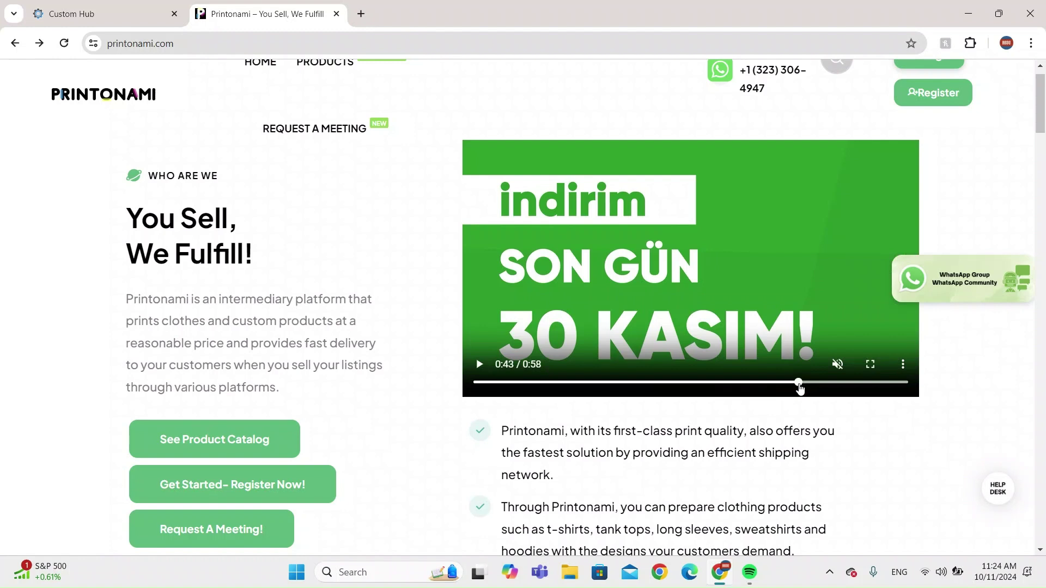
{"action": "left_click", "coordinate": [836, 382]}
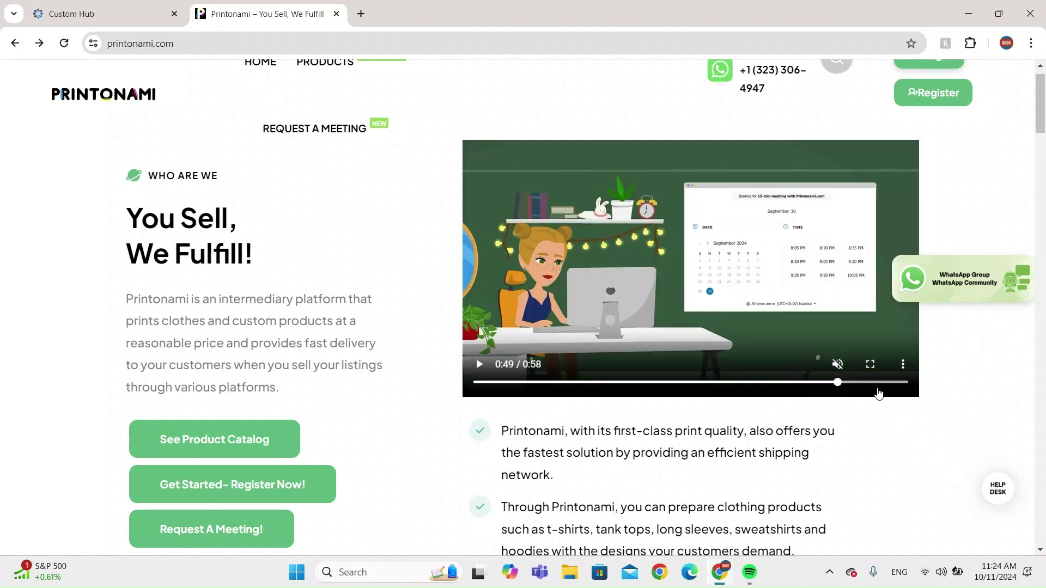
{"action": "left_click", "coordinate": [856, 386]}
{"action": "left_click", "coordinate": [886, 383]}
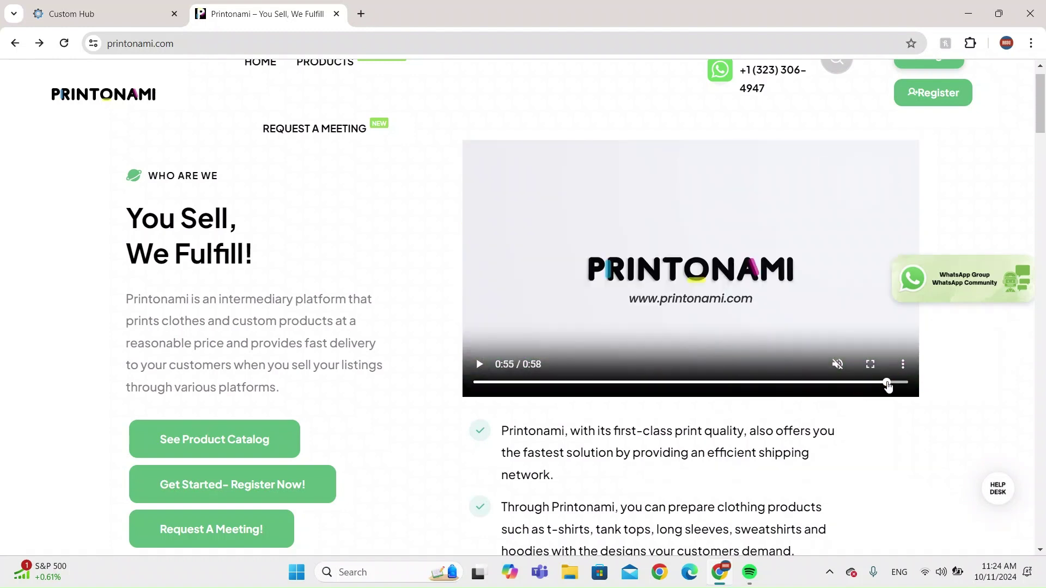
{"action": "scroll", "coordinate": [341, 226], "scroll_direction": "down", "scroll_amount": 10}
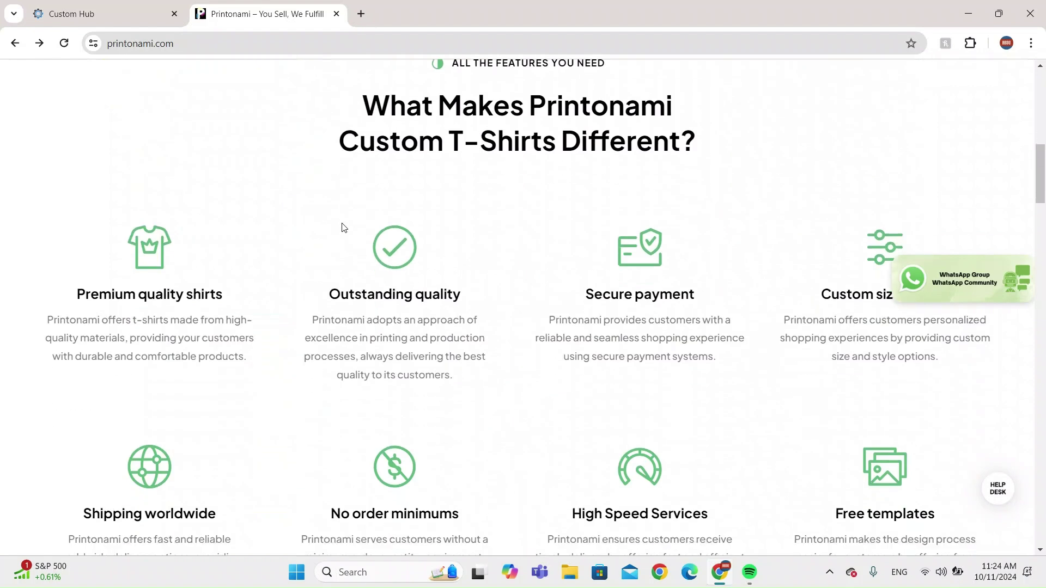
{"action": "scroll", "coordinate": [263, 362], "scroll_direction": "up", "scroll_amount": 5}
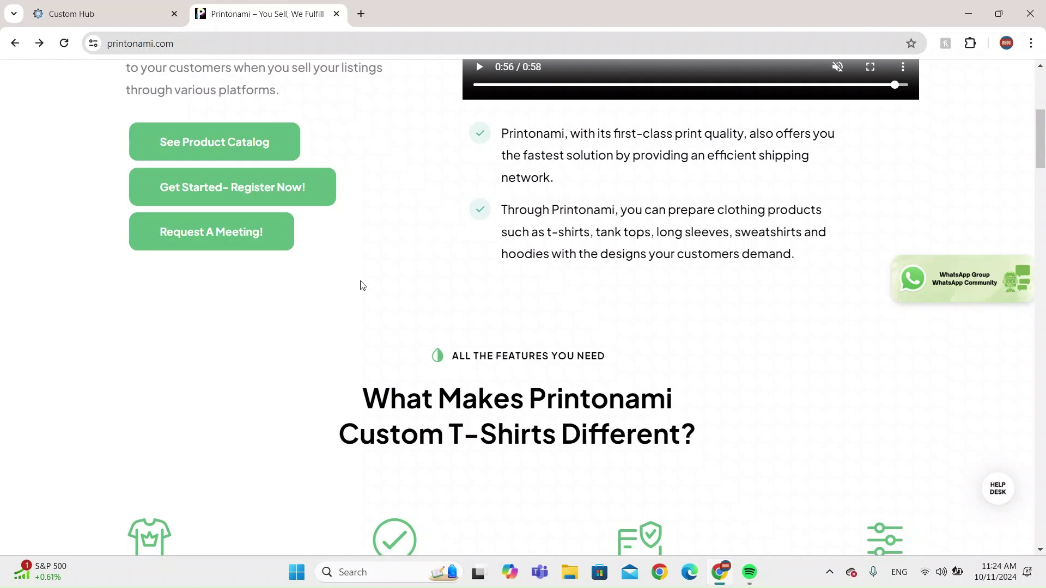
Open the Printonami Request a meeting page and scroll down to its booking calendar.
{"action": "left_click", "coordinate": [208, 233]}
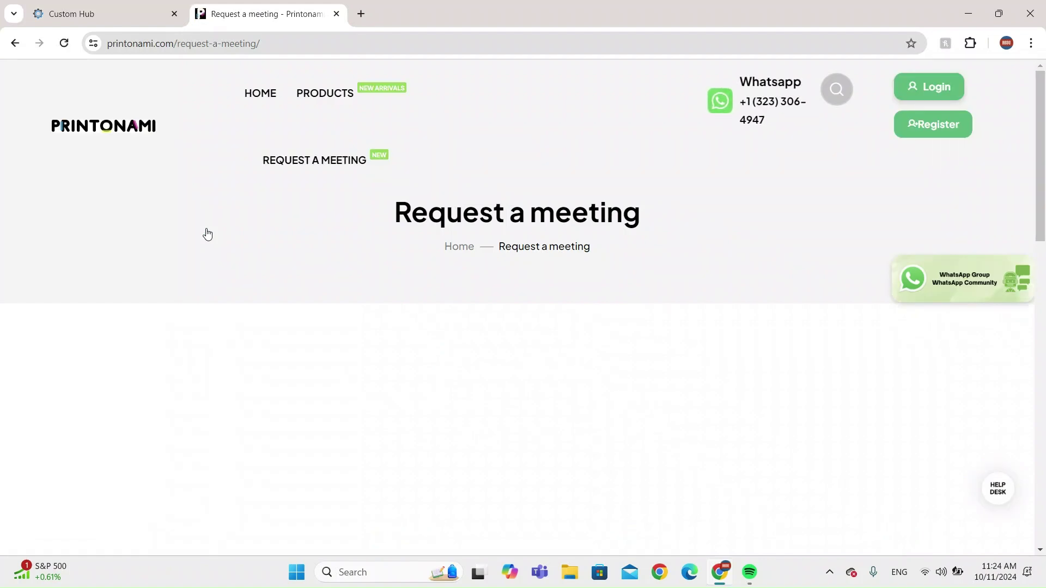
{"action": "scroll", "coordinate": [207, 234], "scroll_direction": "down", "scroll_amount": 6}
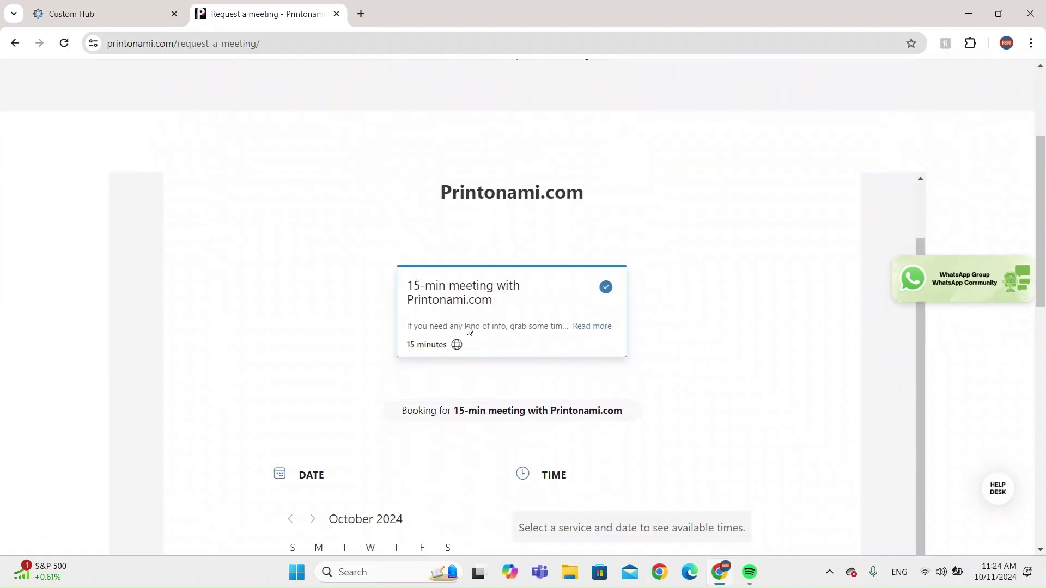
{"action": "scroll", "coordinate": [581, 367], "scroll_direction": "down", "scroll_amount": 3}
{"action": "scroll", "coordinate": [481, 353], "scroll_direction": "down", "scroll_amount": 1}
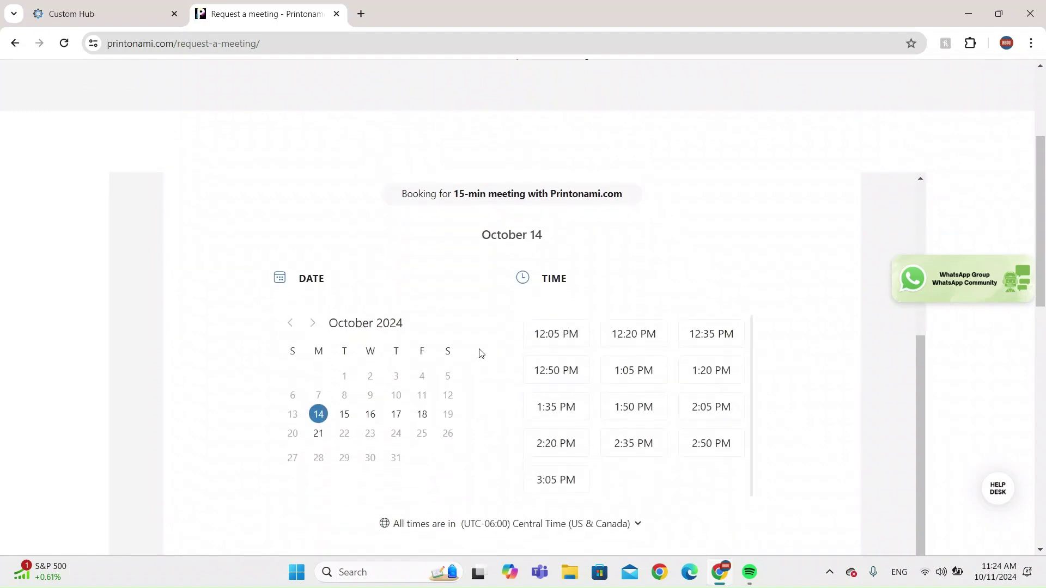
{"action": "scroll", "coordinate": [350, 367], "scroll_direction": "down", "scroll_amount": 1}
Pick October 15, 16, 17 and 18 in the calendar, then scroll through the details form.
{"action": "left_click", "coordinate": [344, 343]}
{"action": "left_click", "coordinate": [364, 347]}
{"action": "left_click", "coordinate": [396, 344]}
{"action": "left_click", "coordinate": [422, 343]}
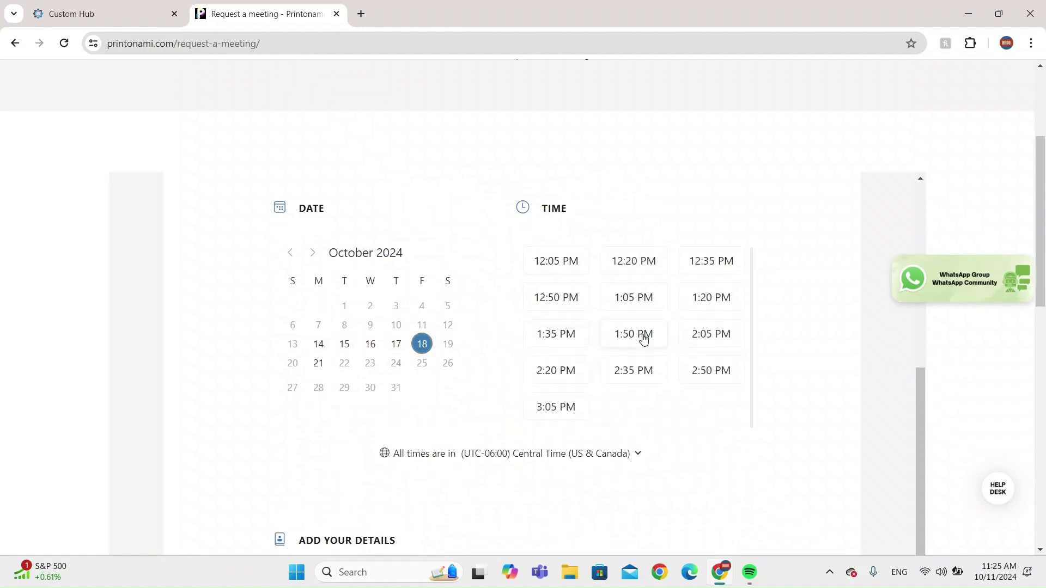
{"action": "scroll", "coordinate": [880, 376], "scroll_direction": "down", "scroll_amount": 8}
{"action": "scroll", "coordinate": [952, 432], "scroll_direction": "down", "scroll_amount": 1}
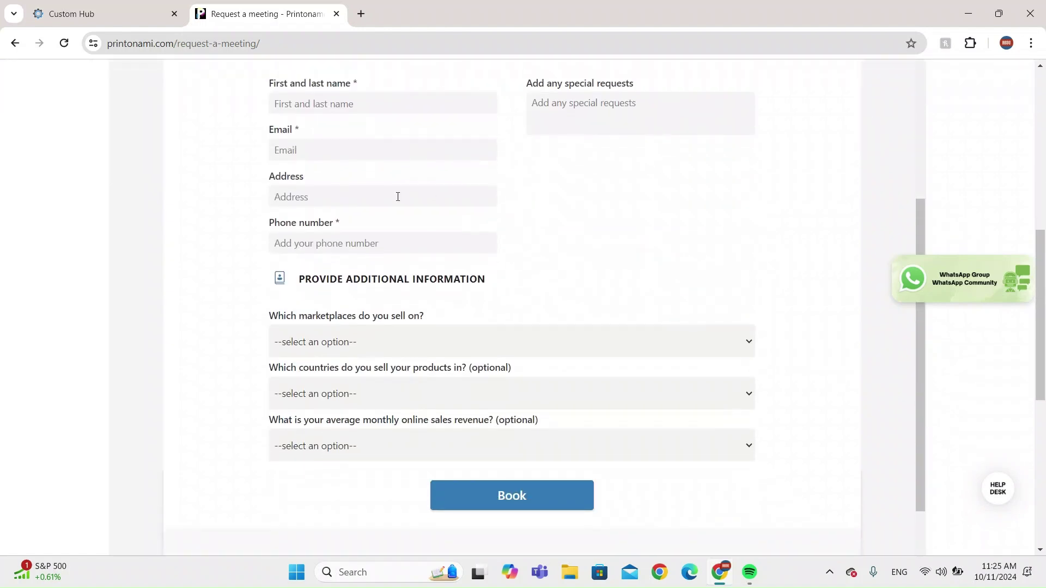
{"action": "scroll", "coordinate": [800, 313], "scroll_direction": "down", "scroll_amount": 2}
{"action": "scroll", "coordinate": [1013, 414], "scroll_direction": "up", "scroll_amount": 10}
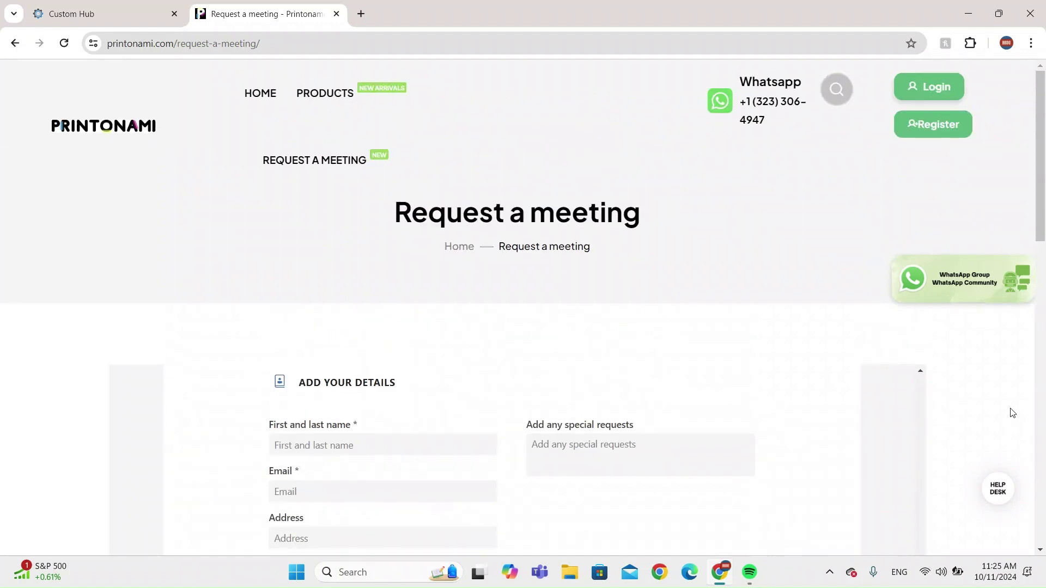
Close the meeting request tab and expand the CustomHub navigation into a labelled menu.
{"action": "left_click", "coordinate": [336, 14]}
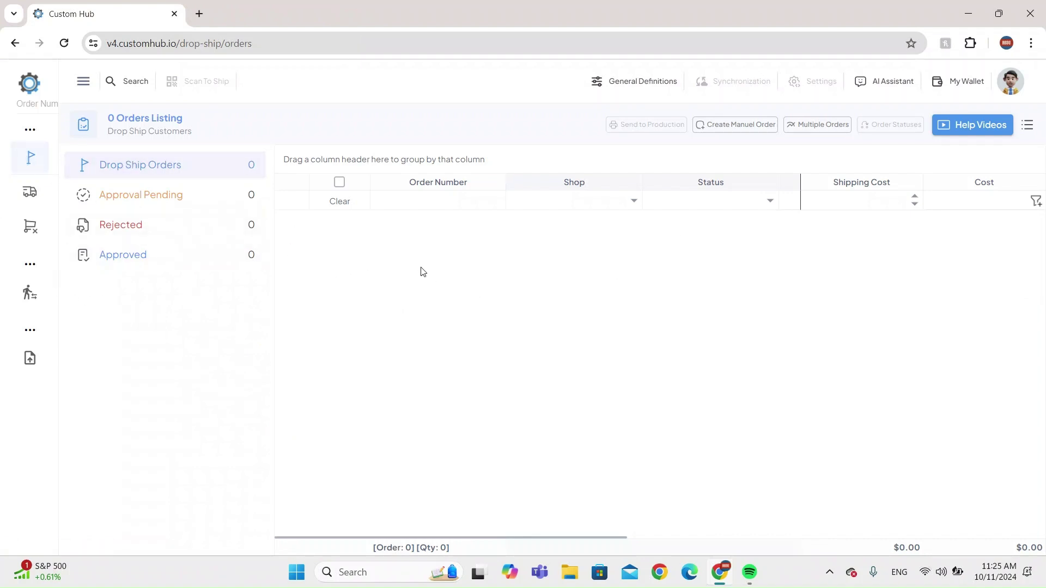
{"action": "left_click", "coordinate": [82, 82]}
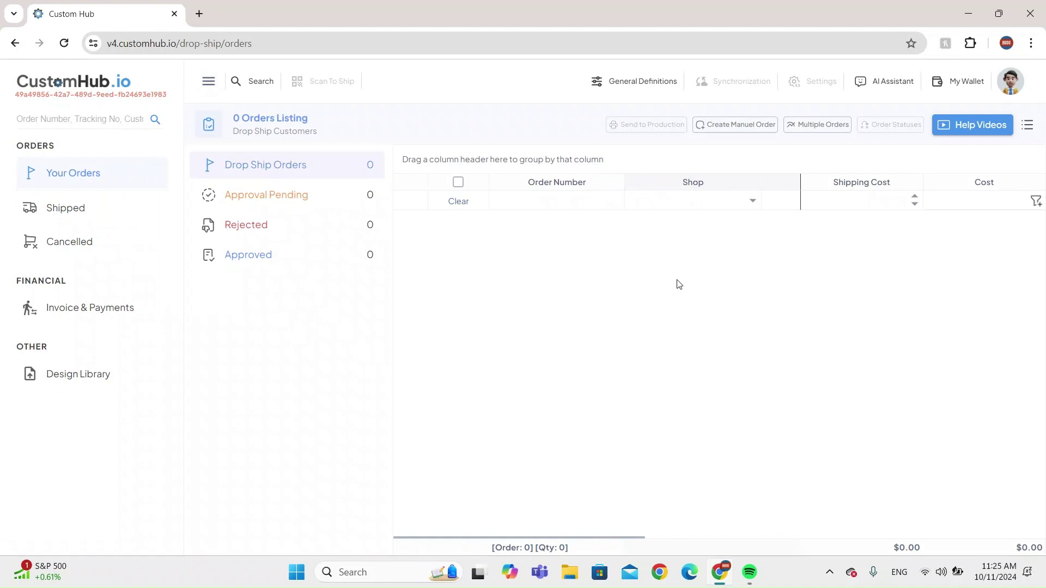
{"action": "left_click", "coordinate": [540, 202]}
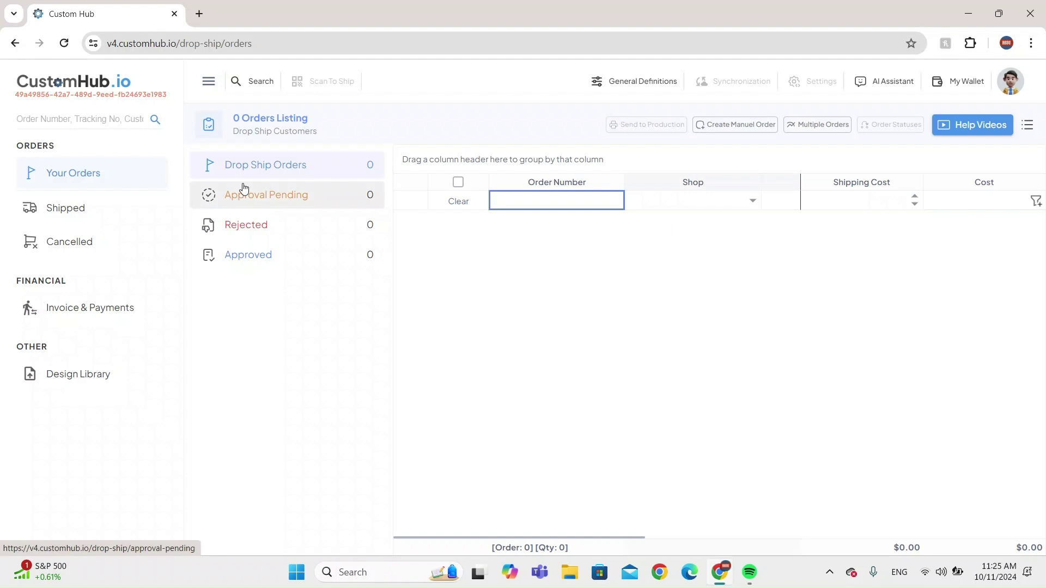
View Shipped, then Cancelled, then Shipped orders again, and open the Custom Hub Assistant.
{"action": "left_click", "coordinate": [76, 212]}
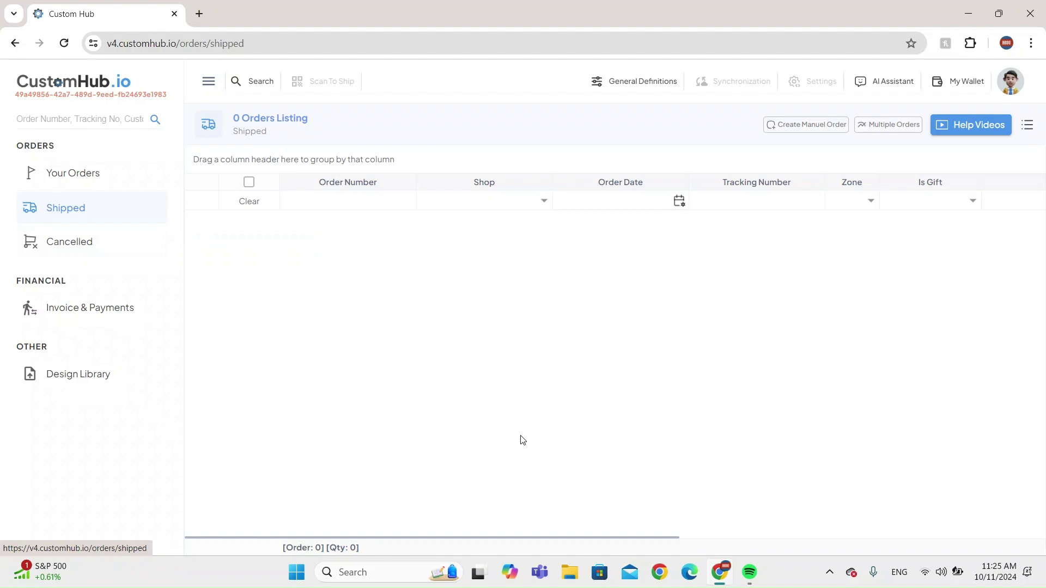
{"action": "left_click", "coordinate": [118, 245]}
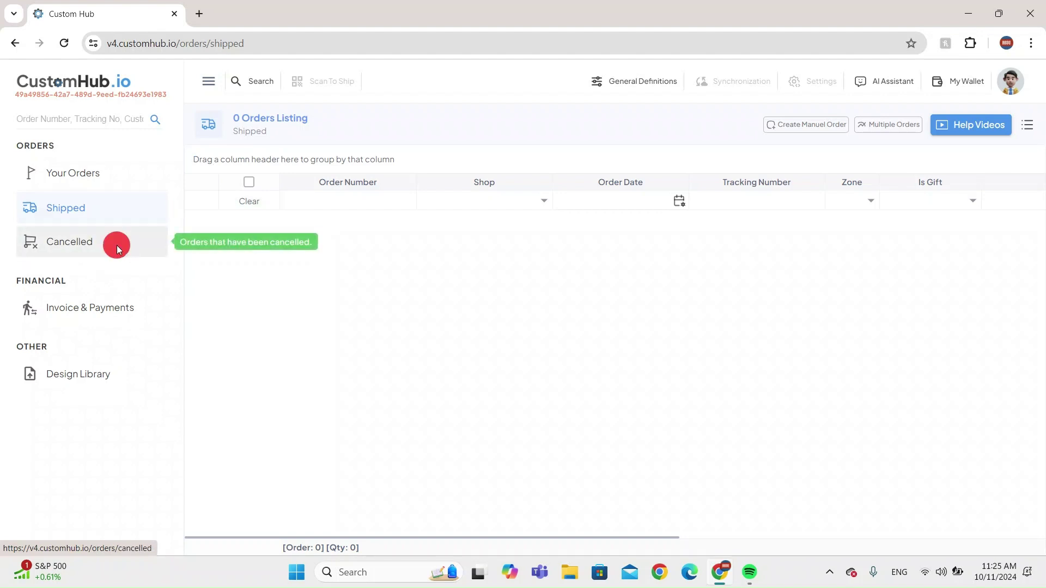
{"action": "left_click", "coordinate": [157, 216]}
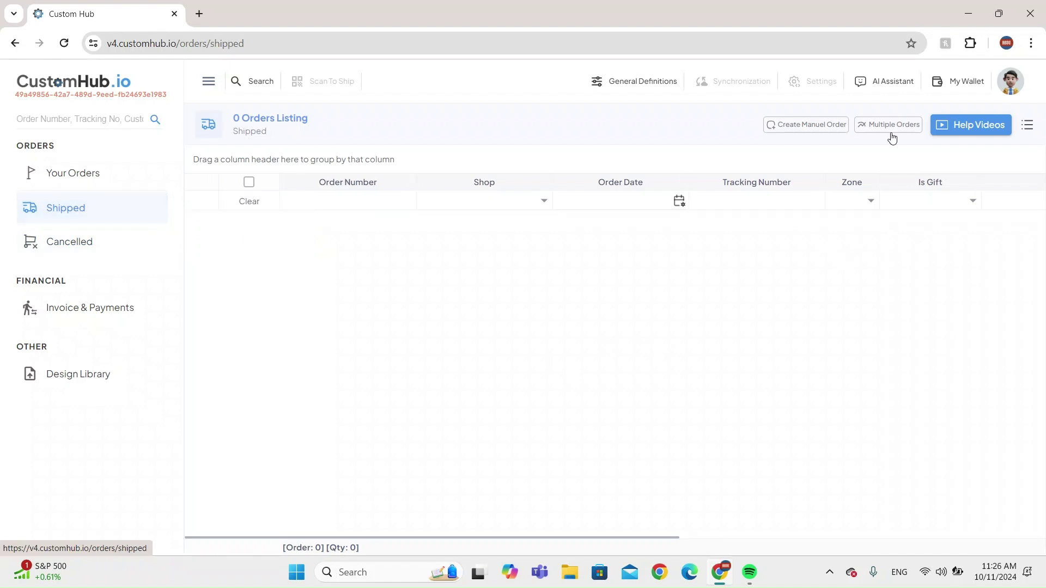
{"action": "left_click", "coordinate": [882, 85]}
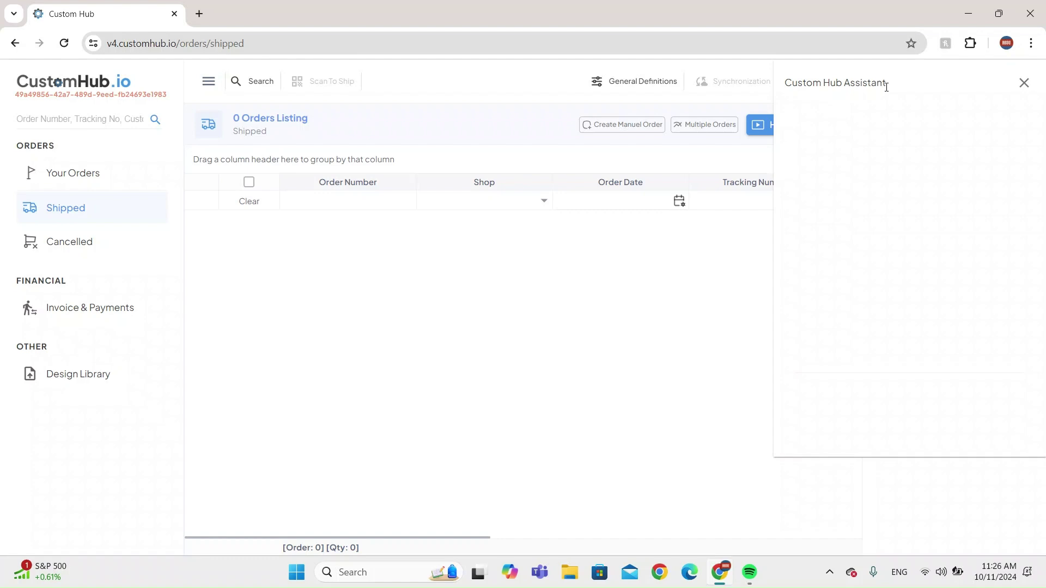
Close the assistant, look over the Invoice & Payments wallet page, then go to the Design Library.
{"action": "left_click", "coordinate": [1024, 82]}
{"action": "left_click", "coordinate": [114, 324]}
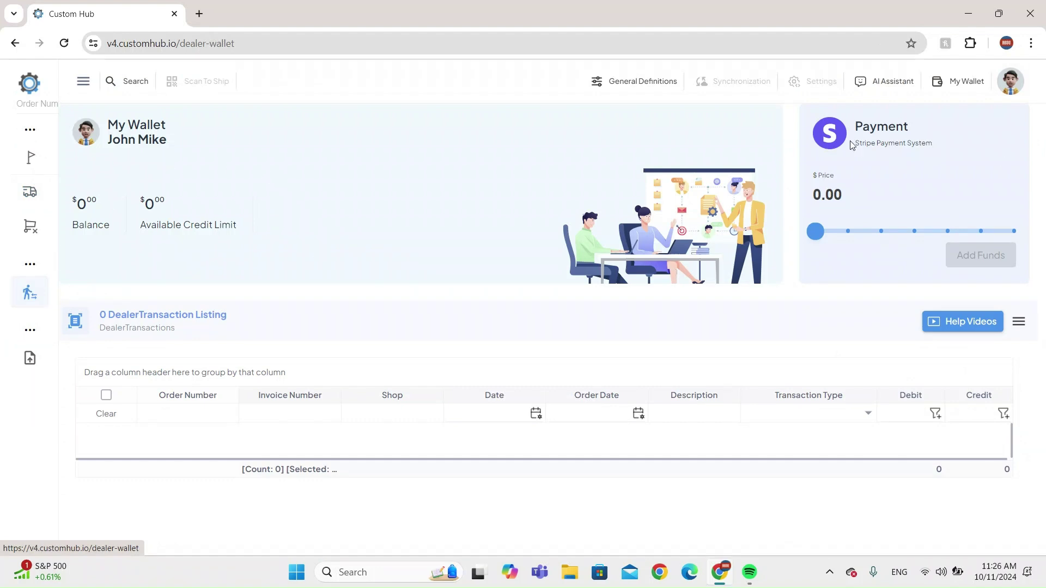
{"action": "left_click_drag", "start_coordinate": [850, 128], "coordinate": [880, 146]}
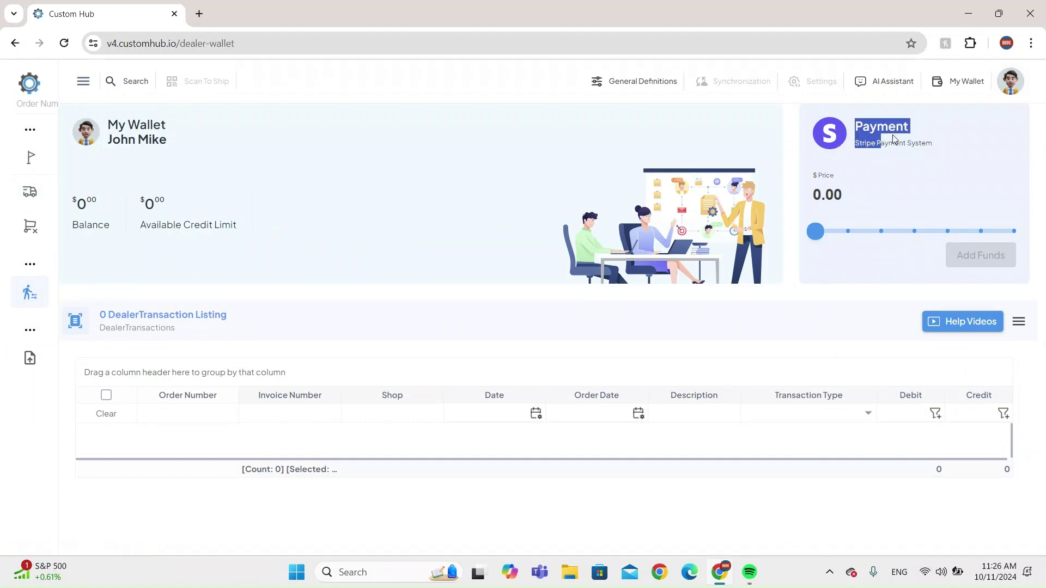
{"action": "left_click", "coordinate": [893, 134]}
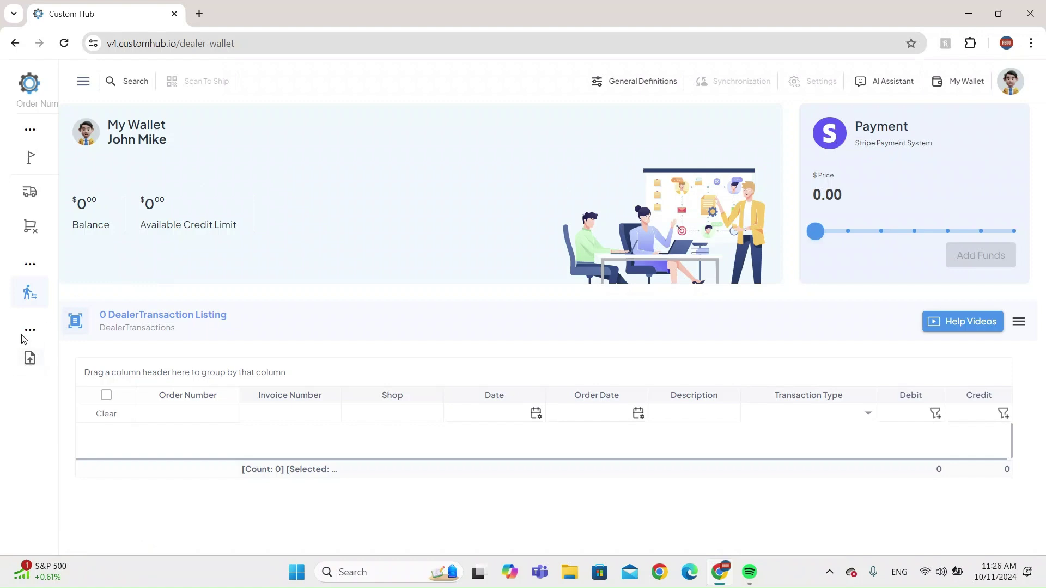
{"action": "left_click", "coordinate": [31, 361]}
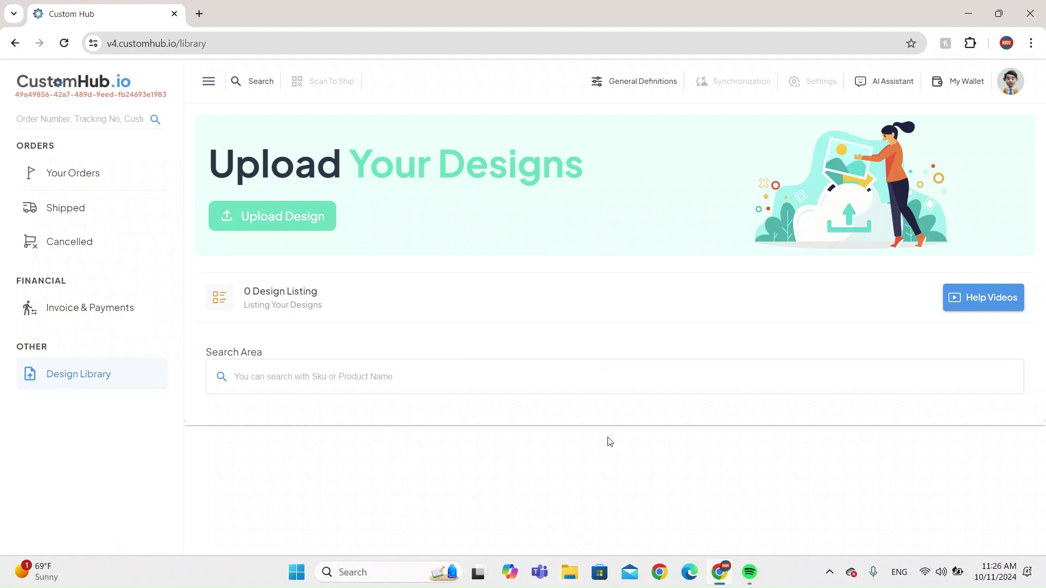
Revisit Your Orders and the Design Library, then return to Awaiting Shipments via the CustomHub.io logo.
{"action": "left_click", "coordinate": [96, 170]}
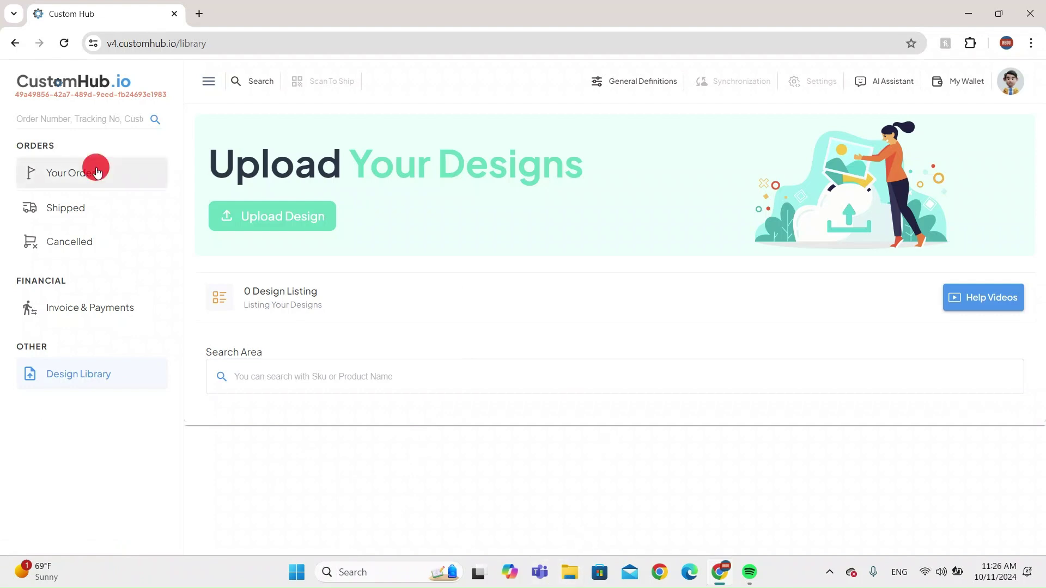
{"action": "left_click", "coordinate": [29, 357]}
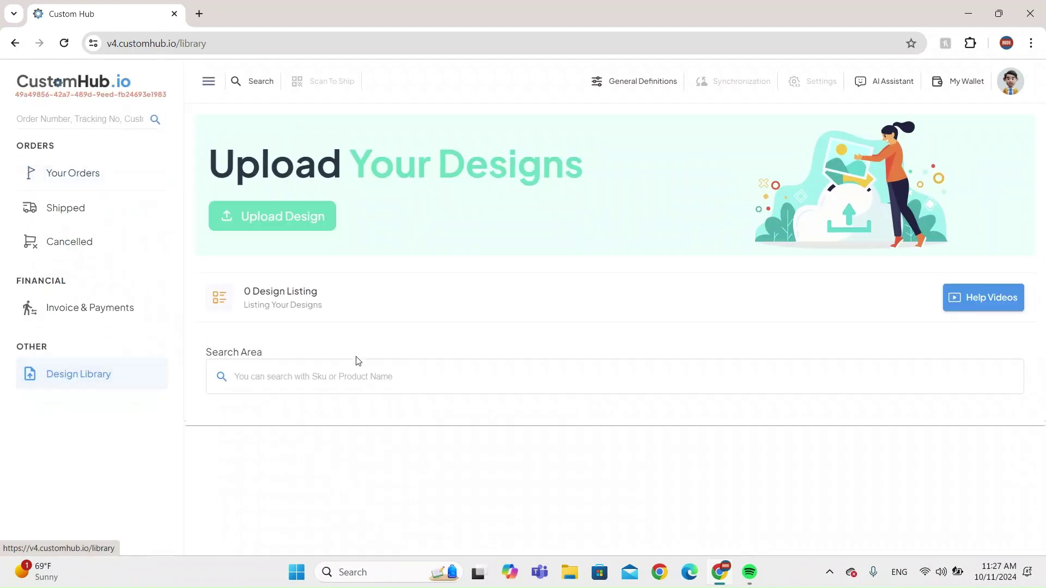
{"action": "left_click", "coordinate": [39, 88]}
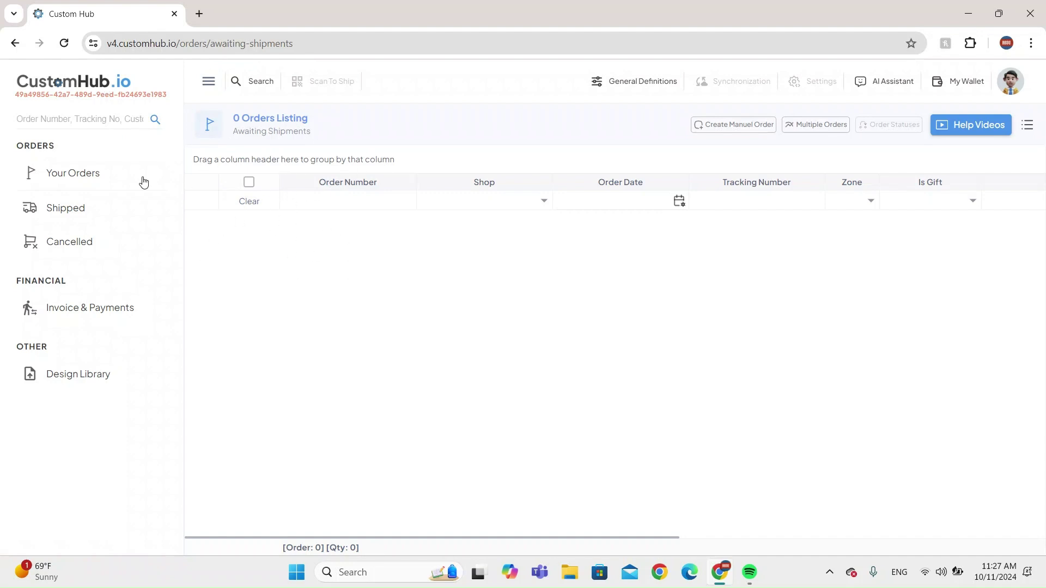
In a new tab, search Google for printonami, open the site and close the T-shirt promo popup.
{"action": "left_click", "coordinate": [198, 14]}
{"action": "type", "text": "printo"}
{"action": "key", "text": "Return"}
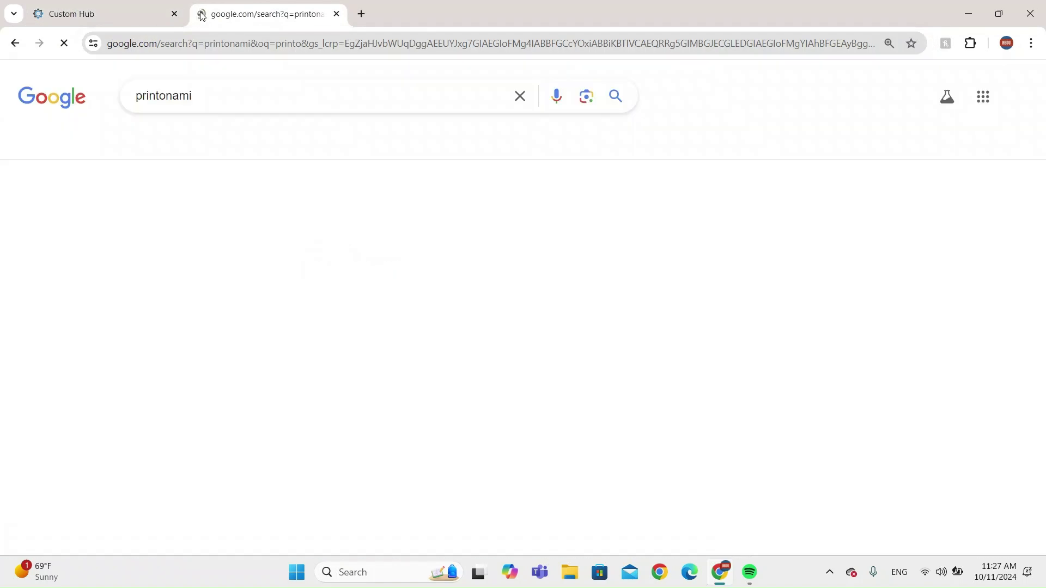
{"action": "left_click", "coordinate": [238, 222]}
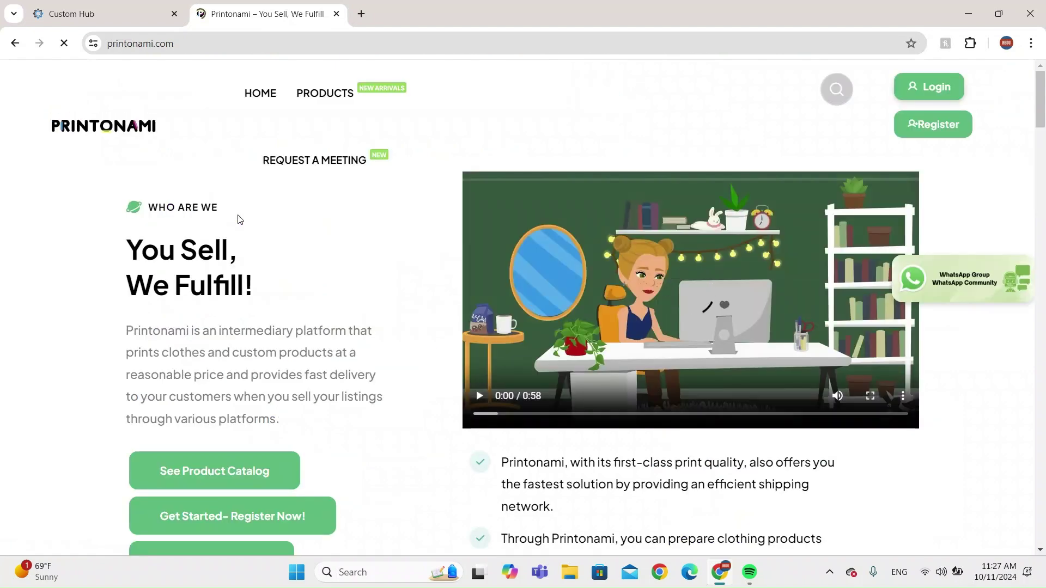
{"action": "scroll", "coordinate": [462, 297], "scroll_direction": "down", "scroll_amount": 1}
{"action": "scroll", "coordinate": [766, 317], "scroll_direction": "up", "scroll_amount": 1}
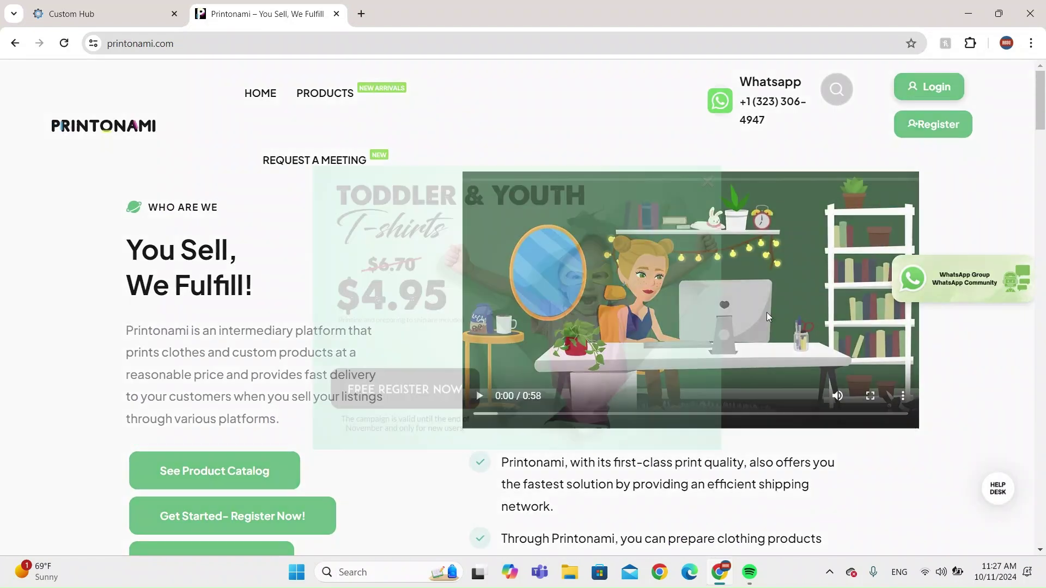
{"action": "left_click", "coordinate": [713, 186]}
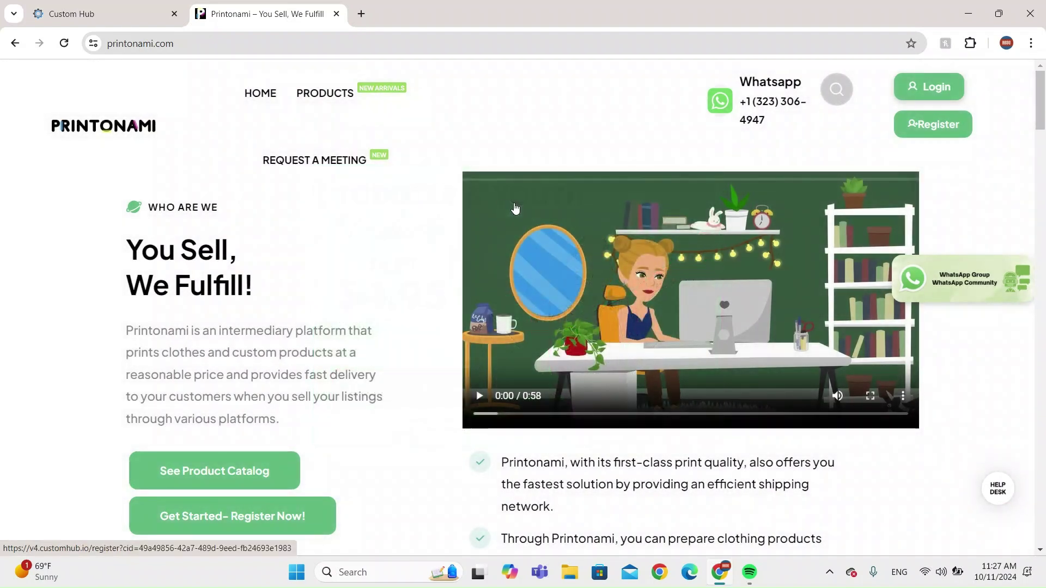
Browse the Products catalog with categories like Acrylic Products, Clothing and Custom Bags.
{"action": "left_click", "coordinate": [328, 102]}
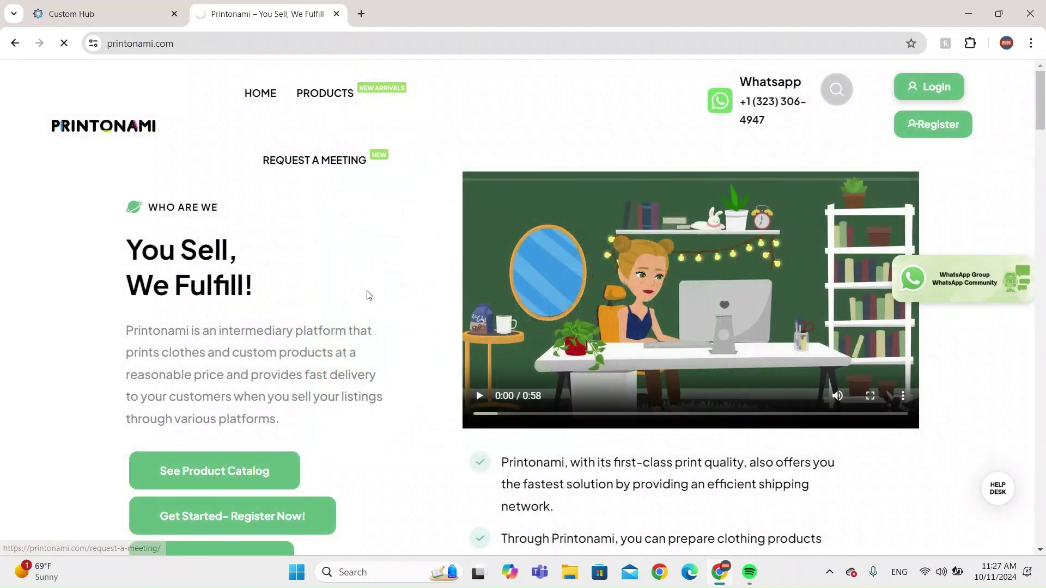
{"action": "scroll", "coordinate": [593, 329], "scroll_direction": "down", "scroll_amount": 10}
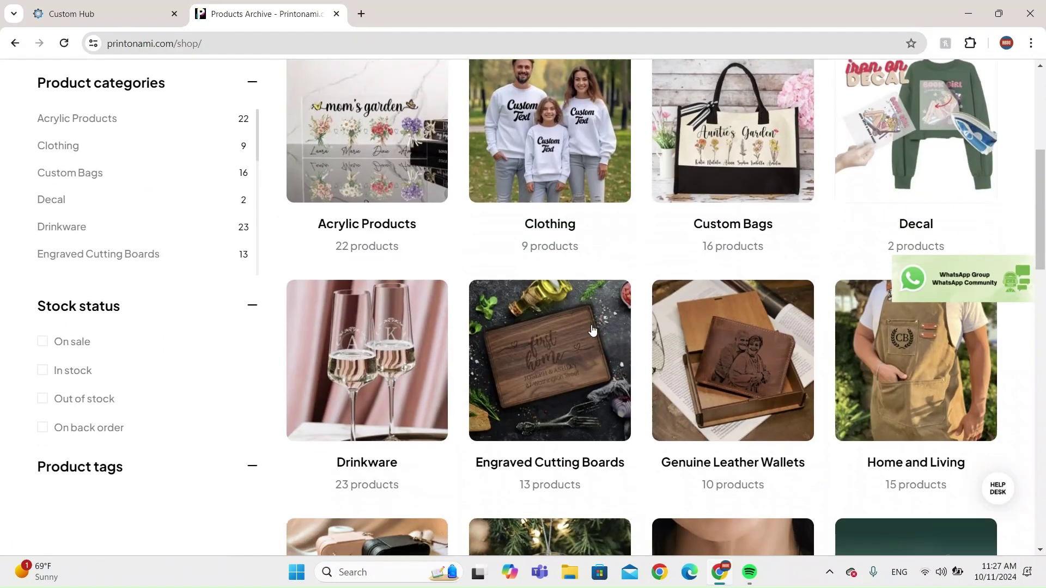
{"action": "scroll", "coordinate": [593, 329], "scroll_direction": "up", "scroll_amount": 10}
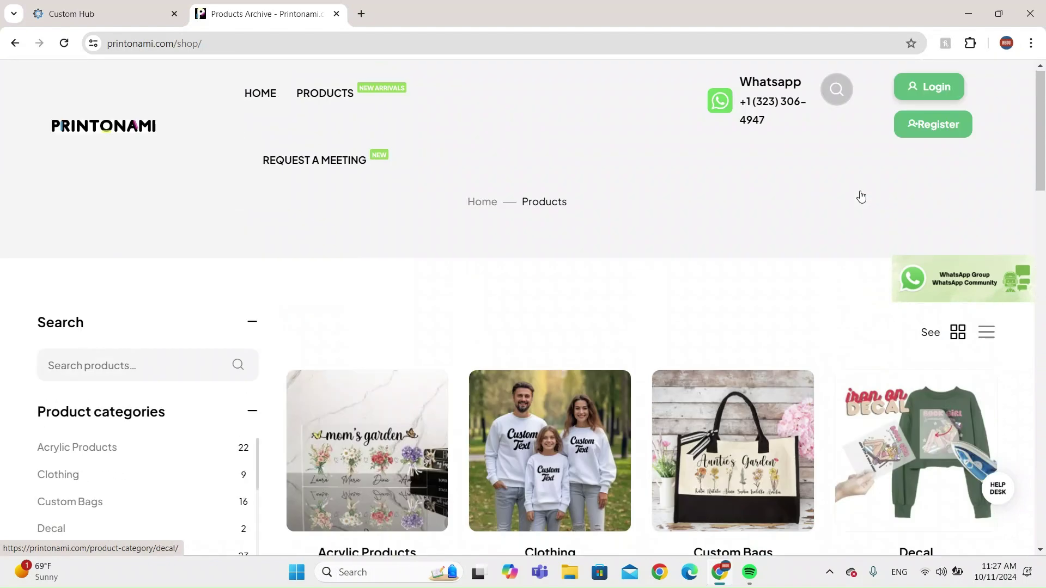
{"action": "scroll", "coordinate": [456, 245], "scroll_direction": "down", "scroll_amount": 3}
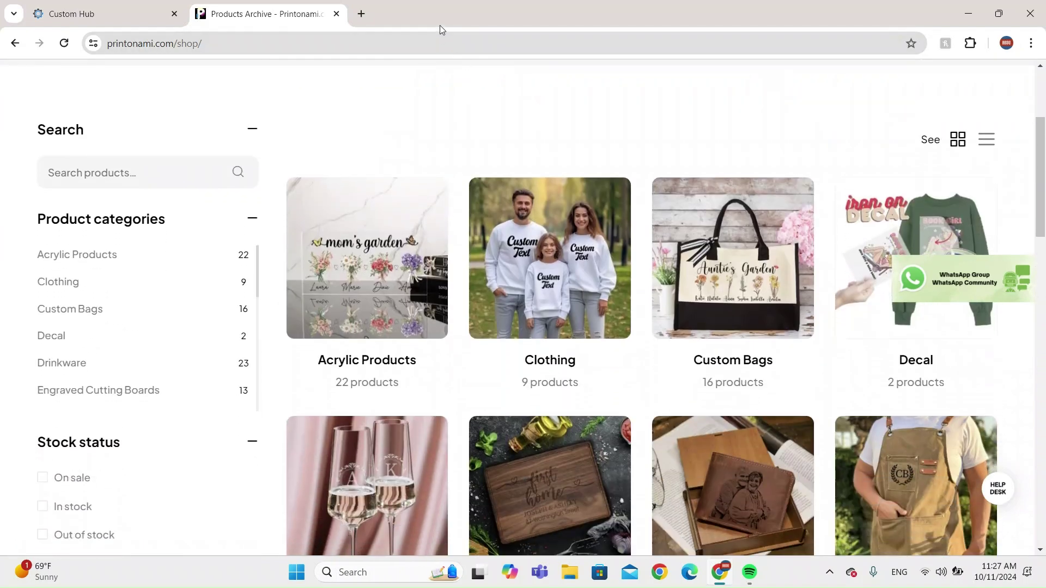